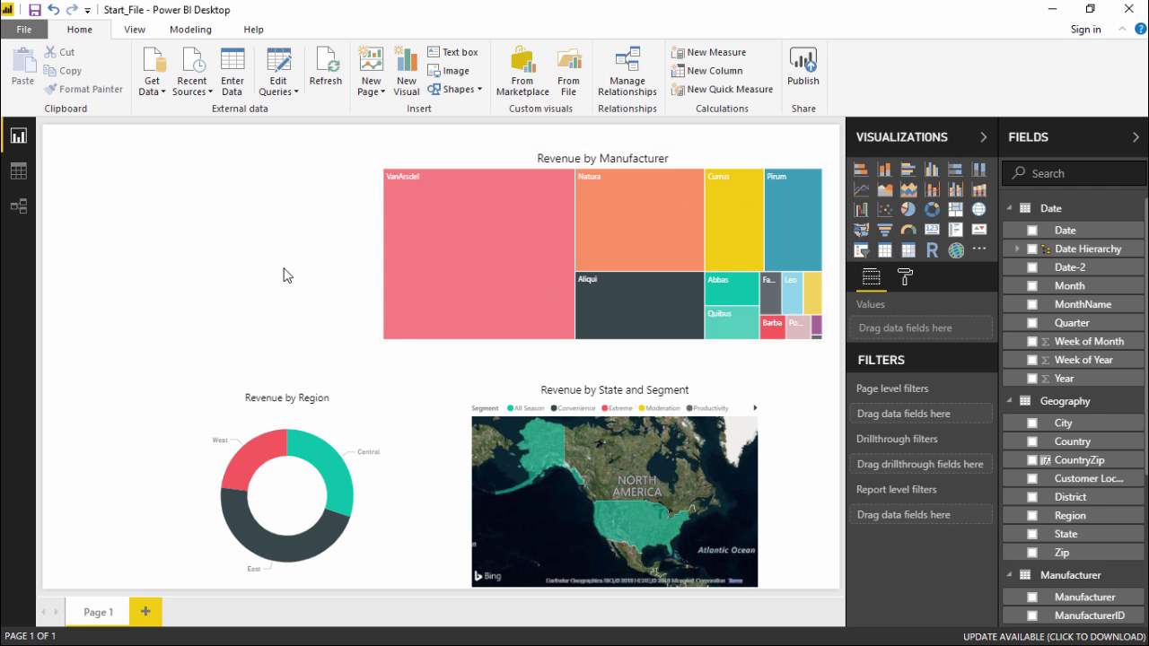
- Add a slicer sized to the top-left space and fill it with the Date-2 field
left_click(863, 259)
left_click_drag(480, 342, 321, 278)
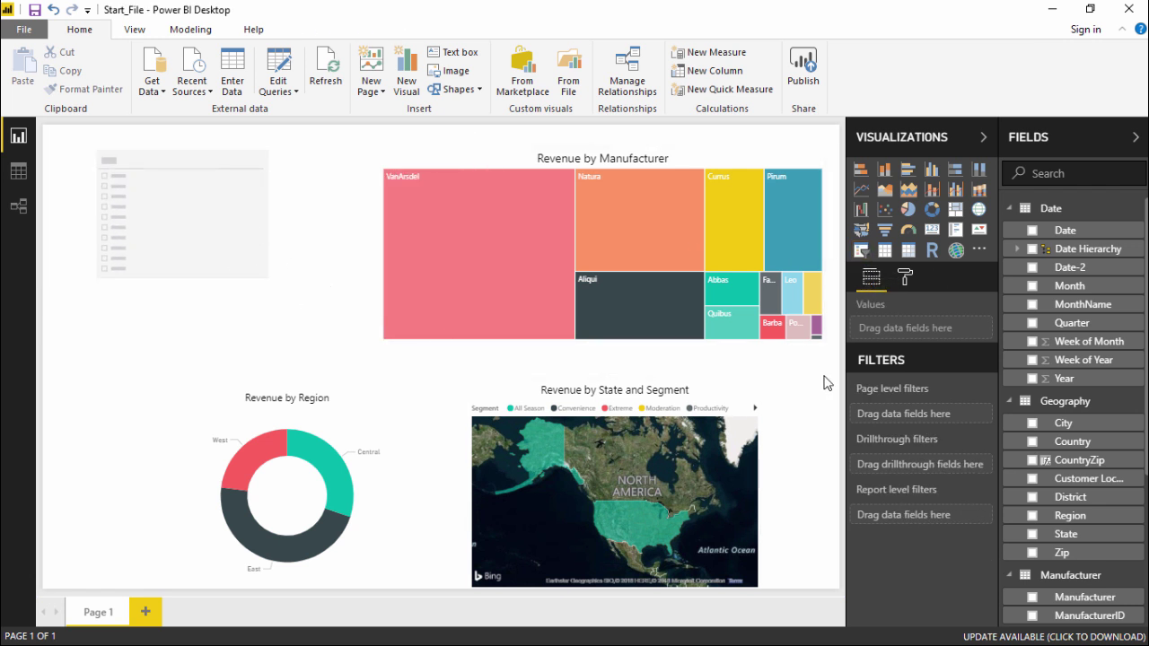
left_click_drag(1069, 266, 114, 215)
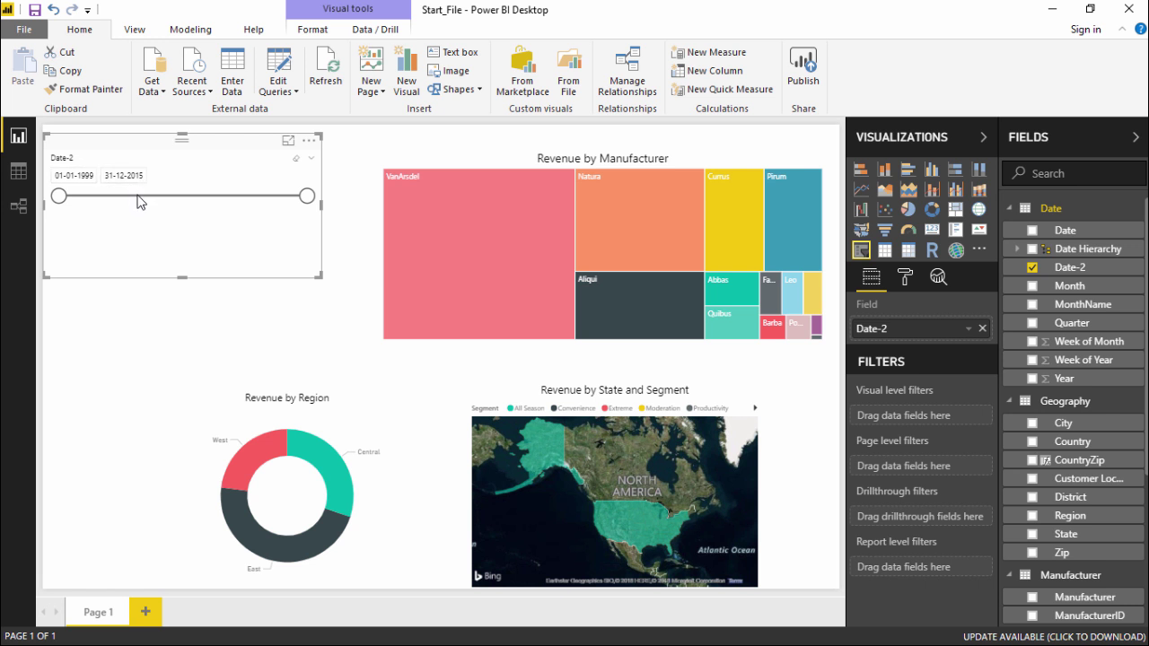
left_click(93, 173)
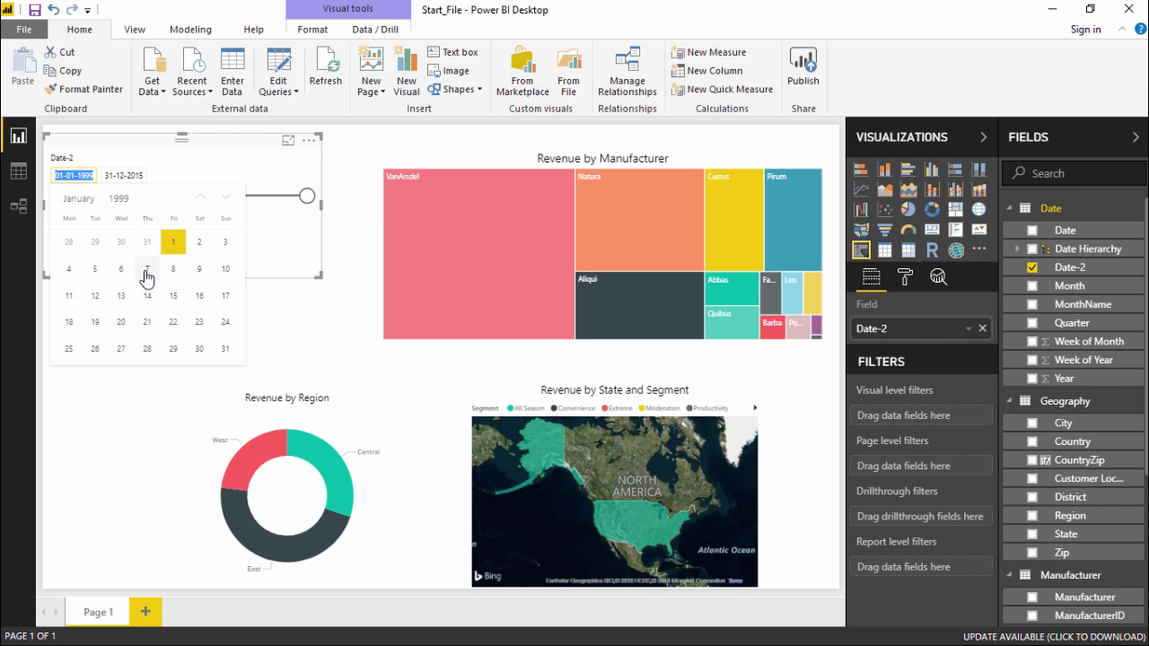
- Pick 10-01-2002 as the start date and 17-12-2015 as the end date in the calendars
left_click(124, 199)
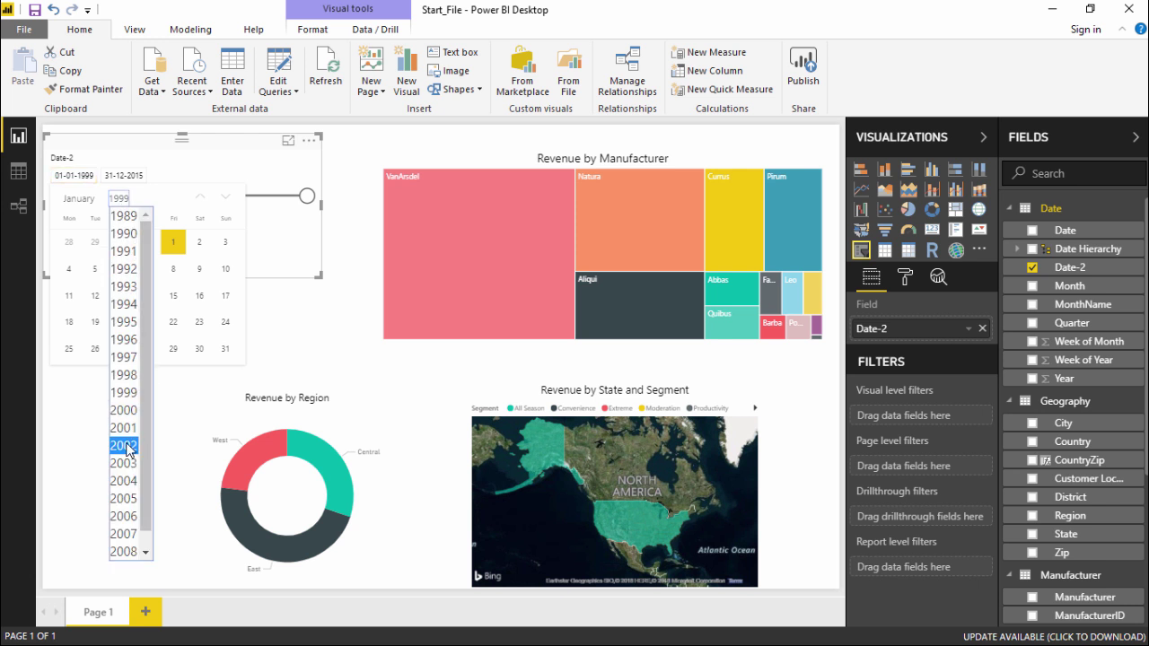
left_click(124, 446)
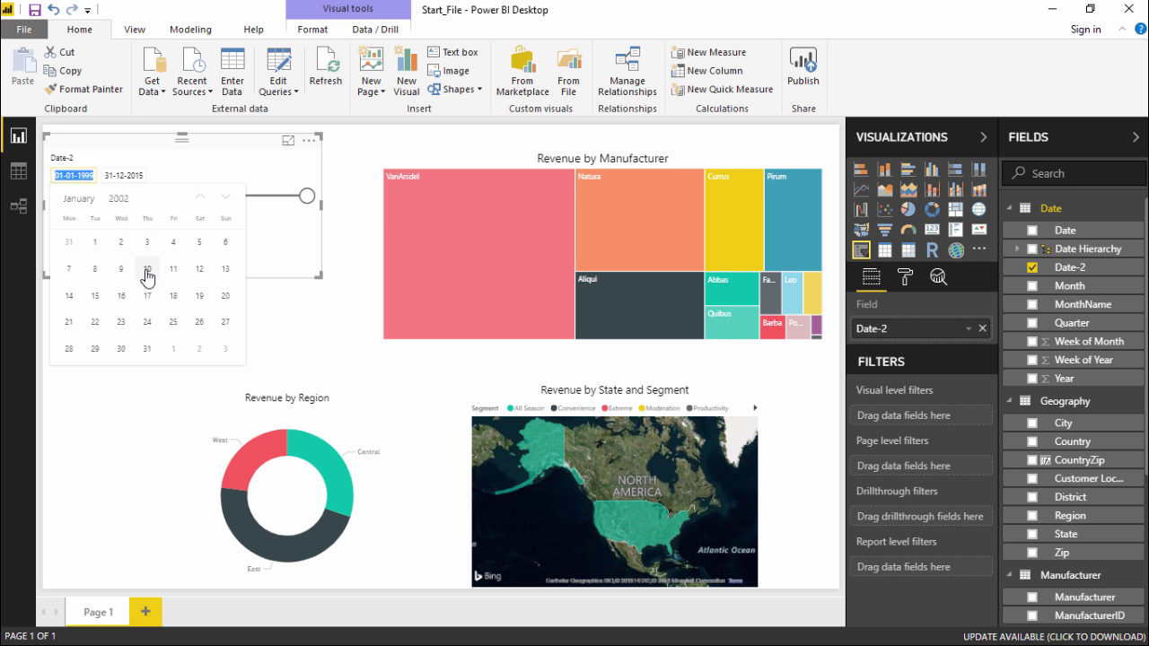
left_click(147, 269)
left_click(64, 181)
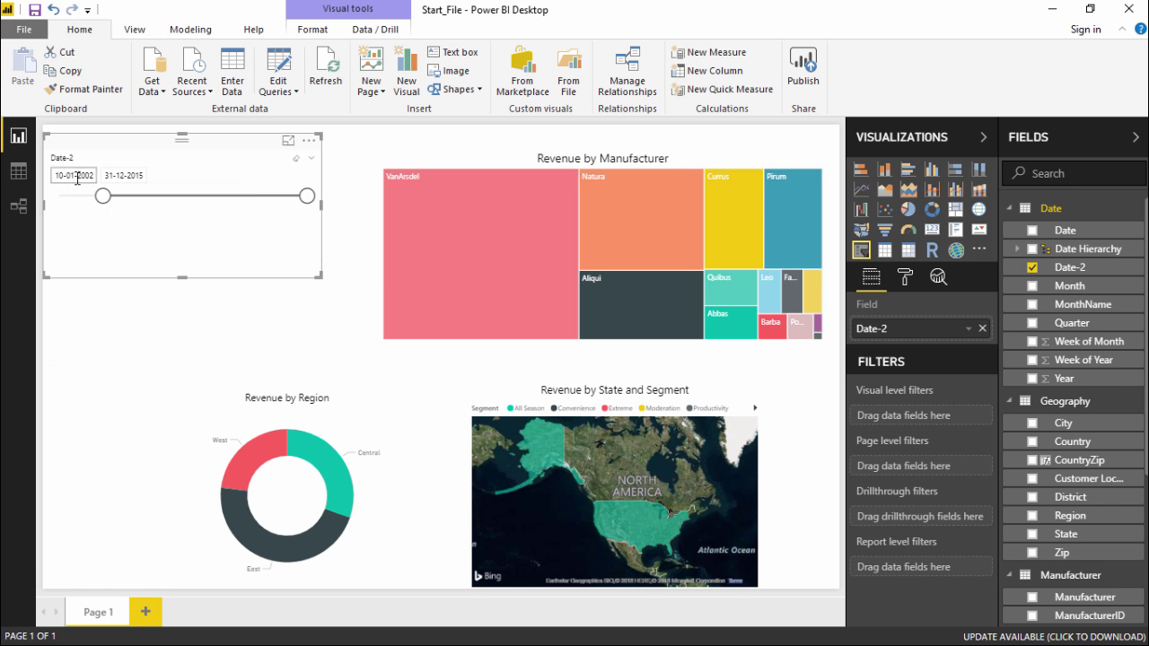
left_click(133, 175)
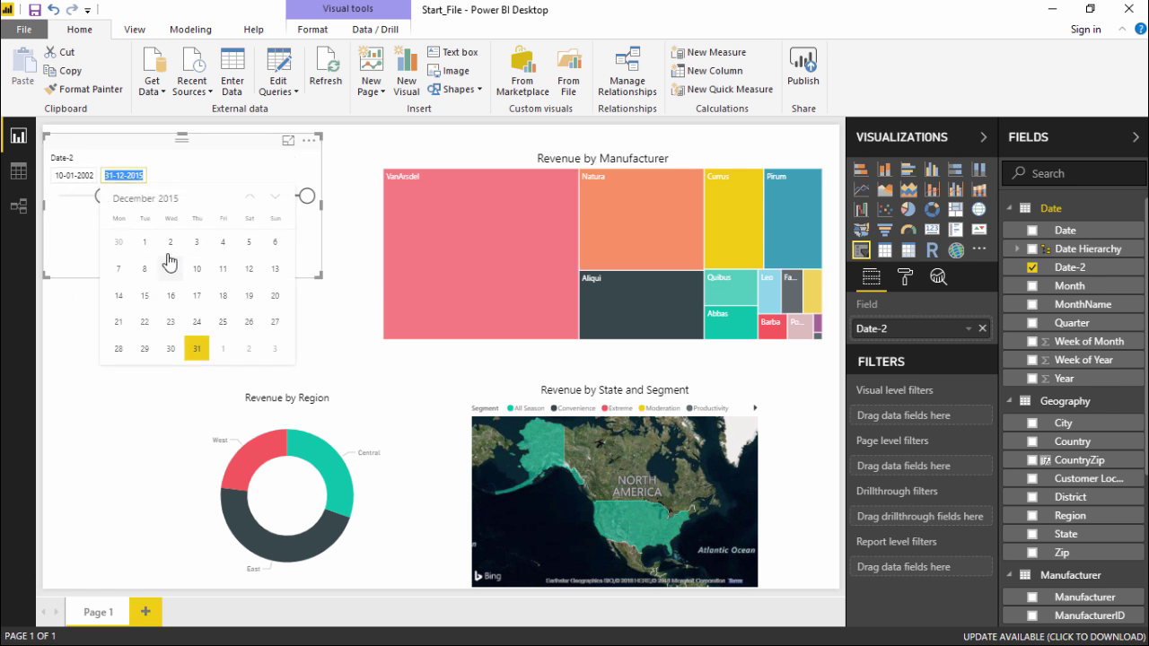
left_click(196, 295)
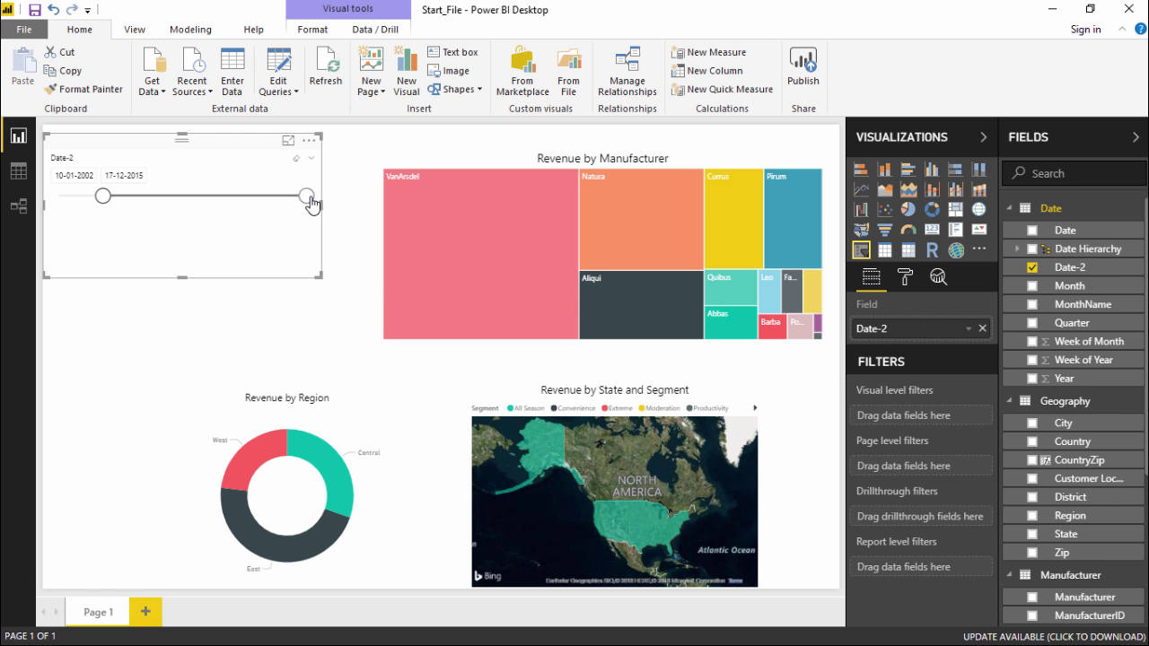
- Drag the Date-2 slider handles so the range spans 27-03-2003 to 04-01-2011
left_click_drag(310, 199, 236, 197)
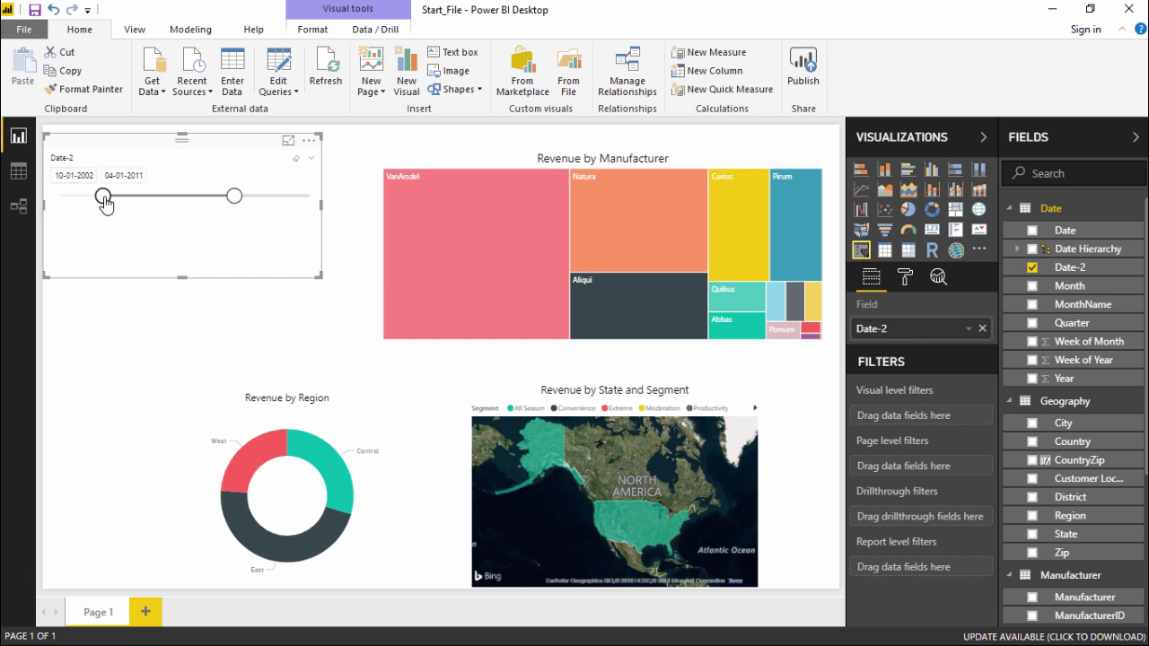
mouse_move(105, 202)
left_mouse_down()
mouse_move(77, 210)
mouse_move(121, 218)
left_mouse_up()
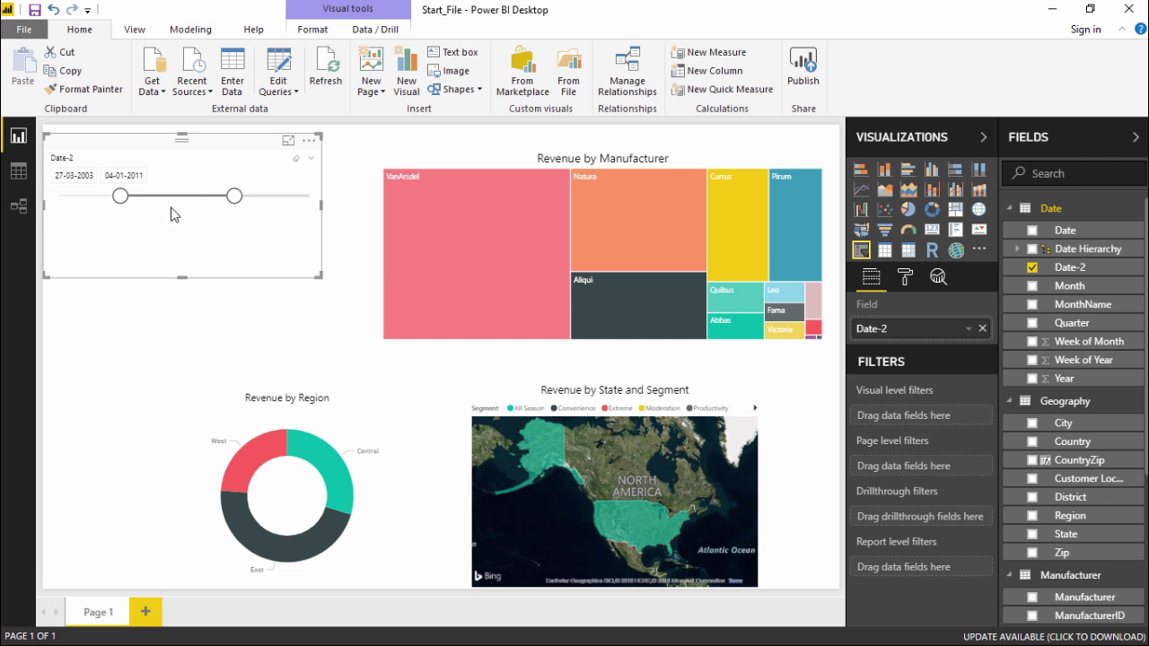
left_click(313, 163)
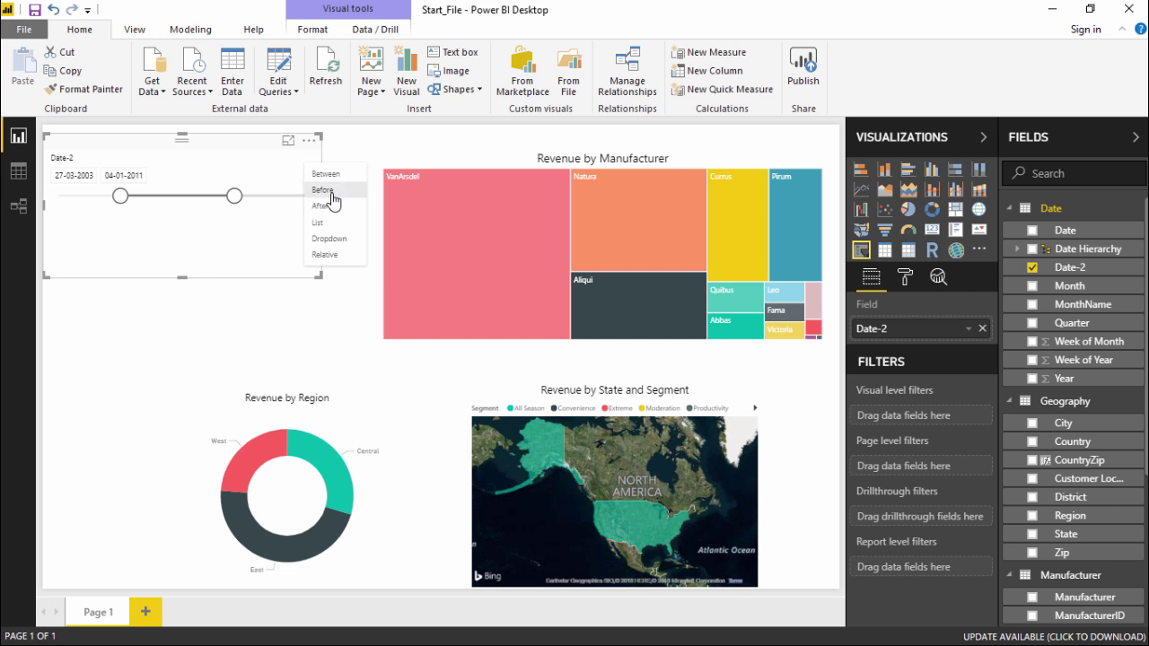
- Switch the slicer to Before mode and drag its end date to 12-05-2008
left_click(332, 199)
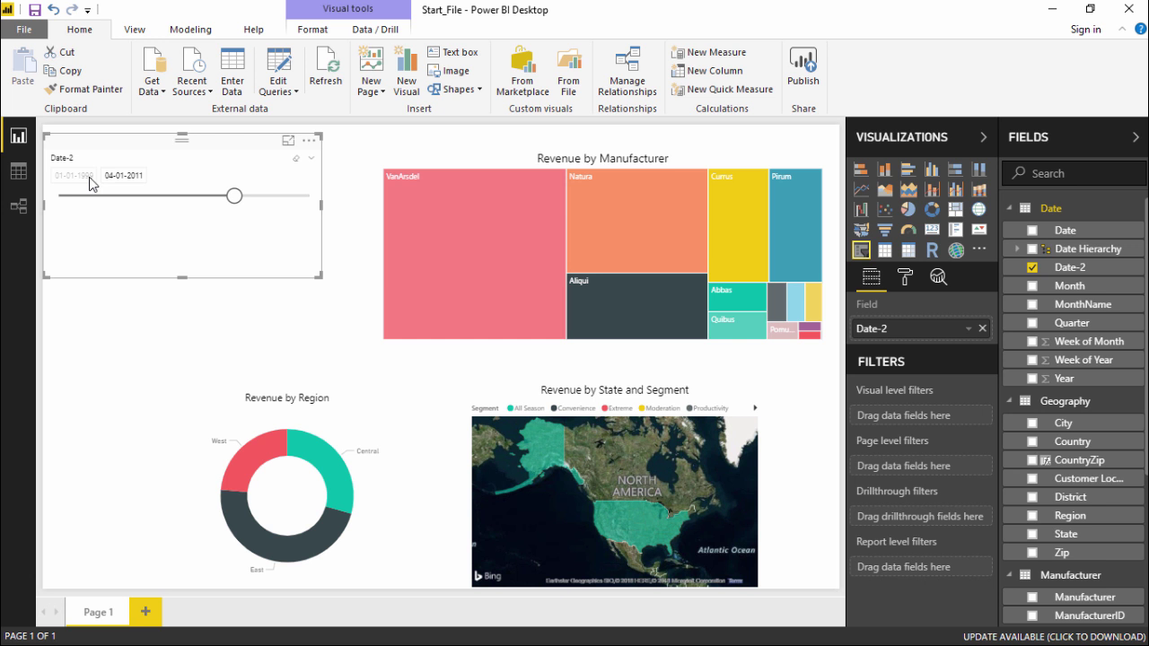
left_click(126, 175)
left_click_drag(234, 197, 138, 226)
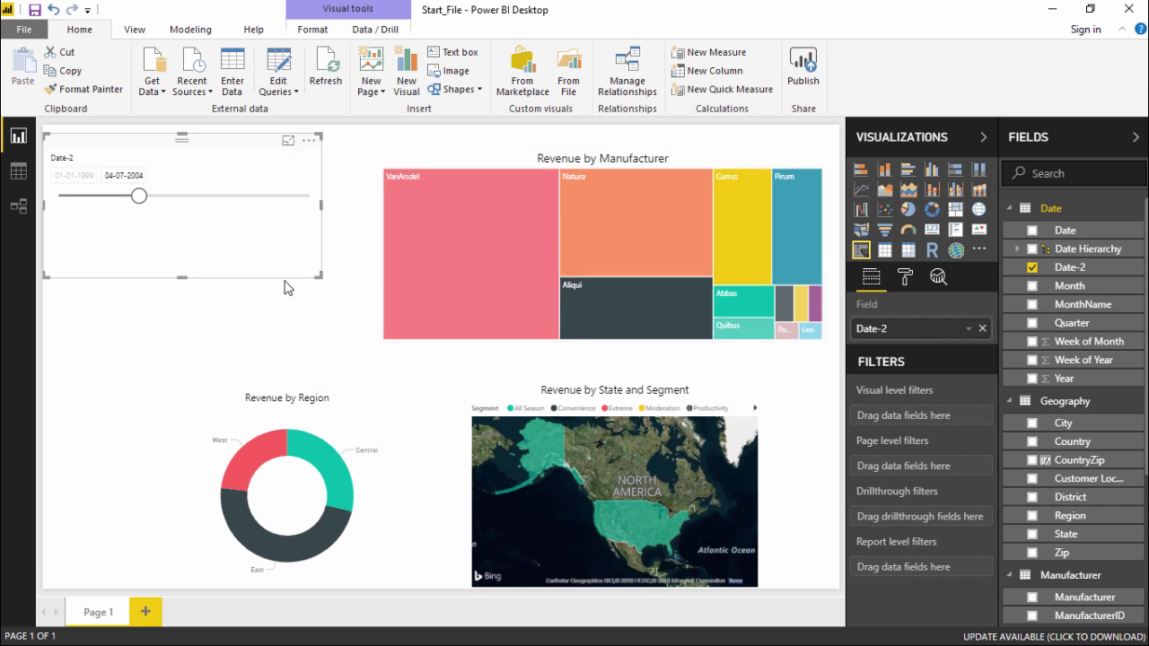
left_click_drag(141, 210, 174, 215)
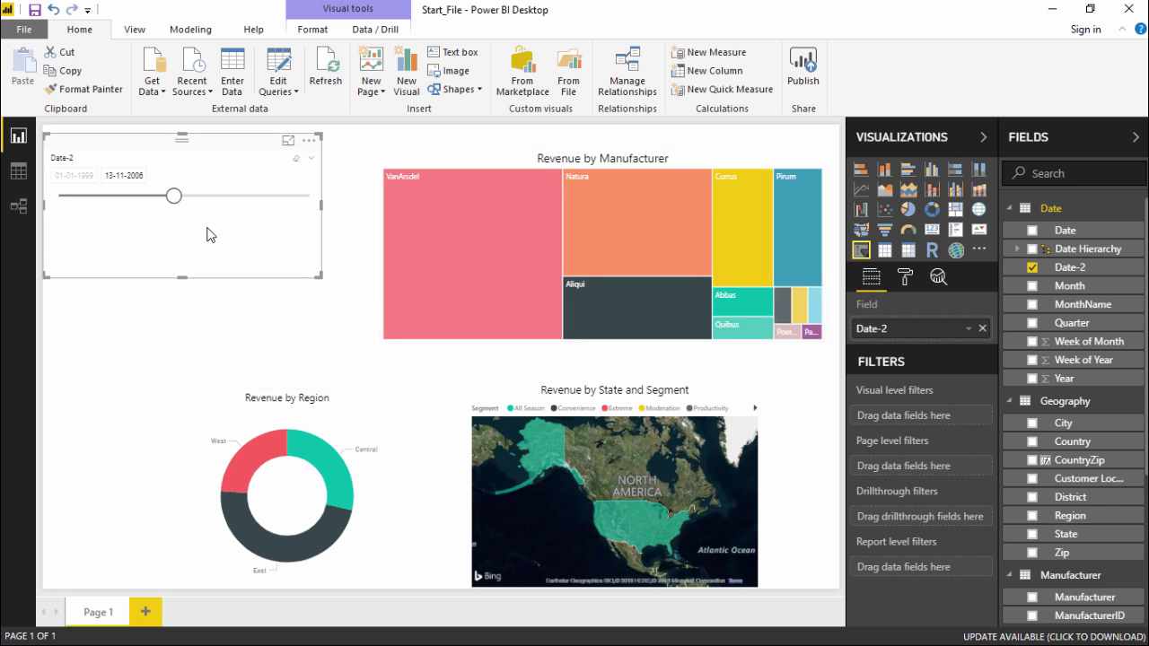
mouse_move(176, 201)
left_mouse_down()
mouse_move(124, 199)
mouse_move(196, 198)
left_mouse_up()
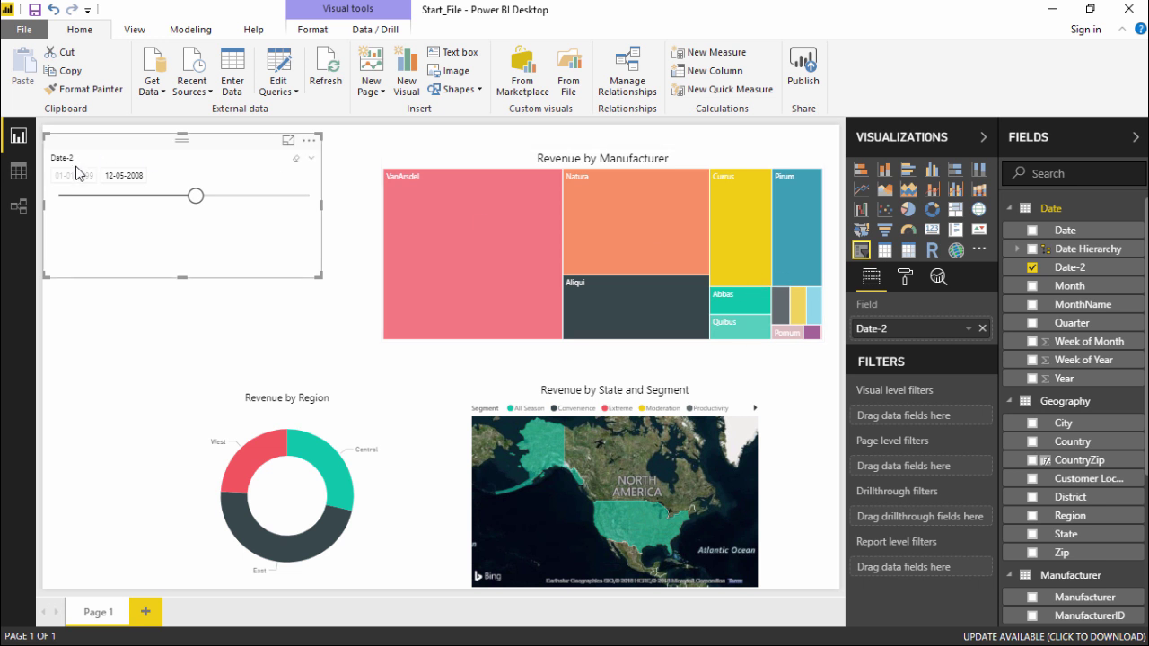
left_click(311, 164)
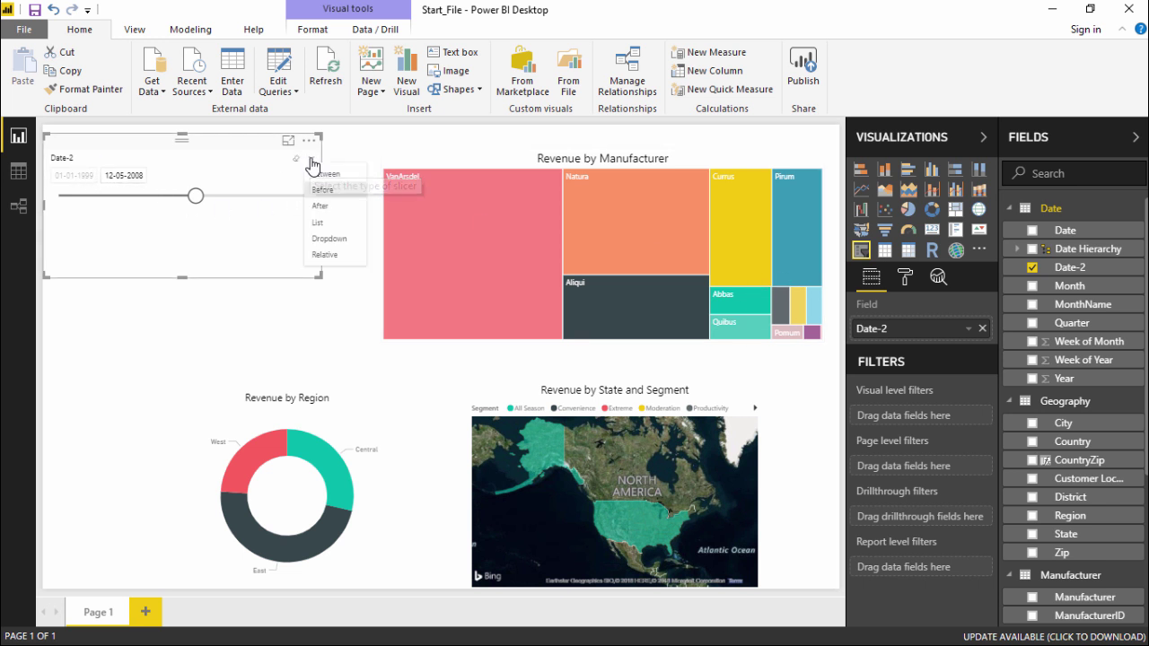
- Switch the slicer to After mode and drag its start date to 13-06-2004
left_click(334, 211)
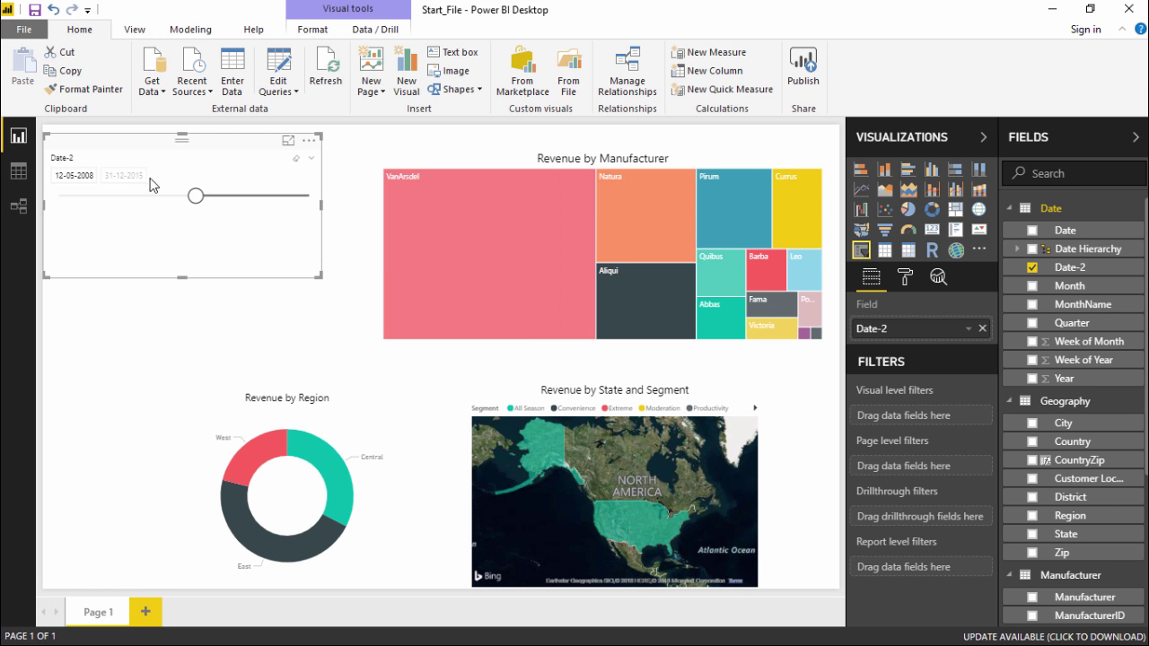
left_click_drag(187, 201, 141, 221)
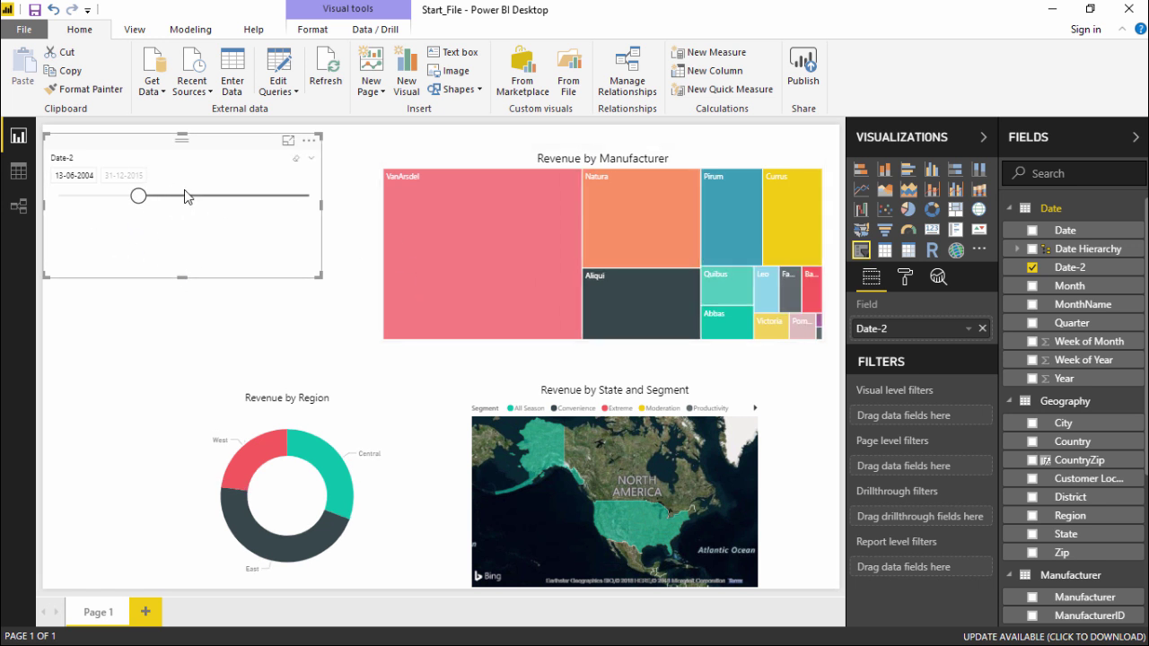
left_click(311, 158)
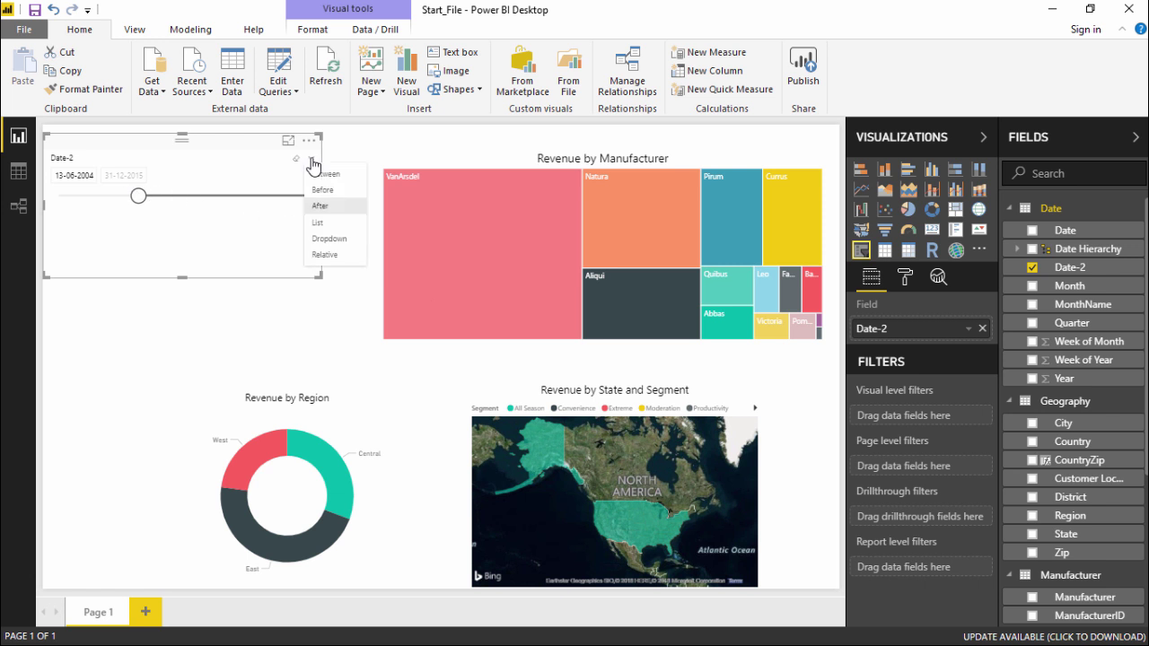
- Switch the Date-2 slicer to Relative mode and nudge it slightly right and down
left_click(325, 255)
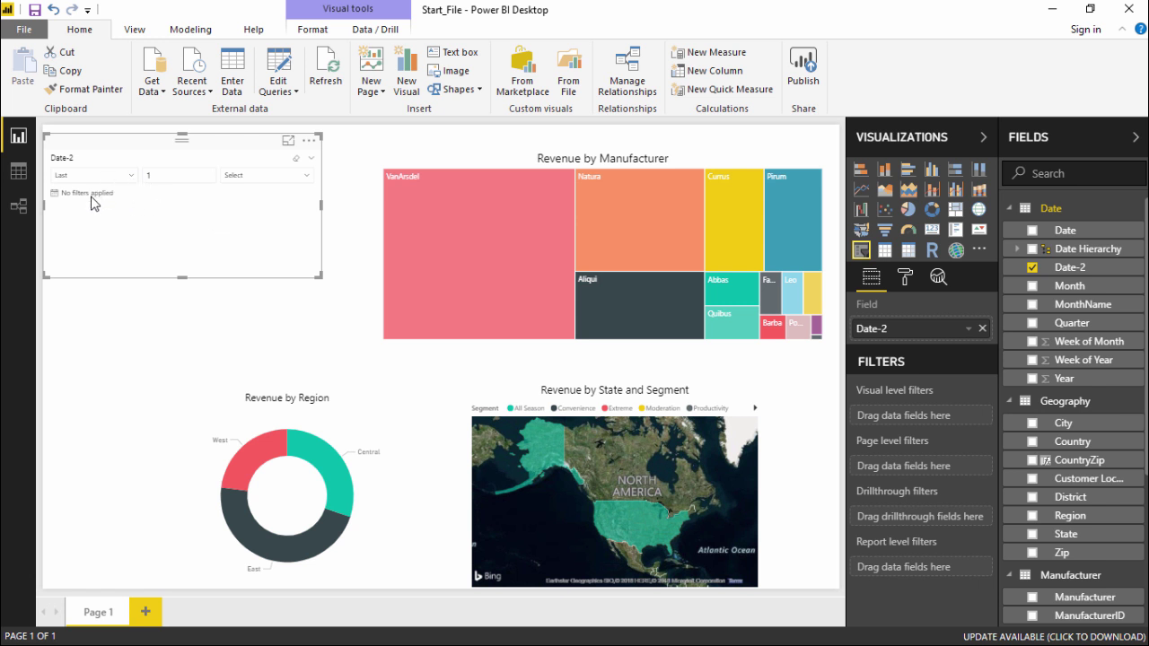
left_click_drag(146, 147, 209, 168)
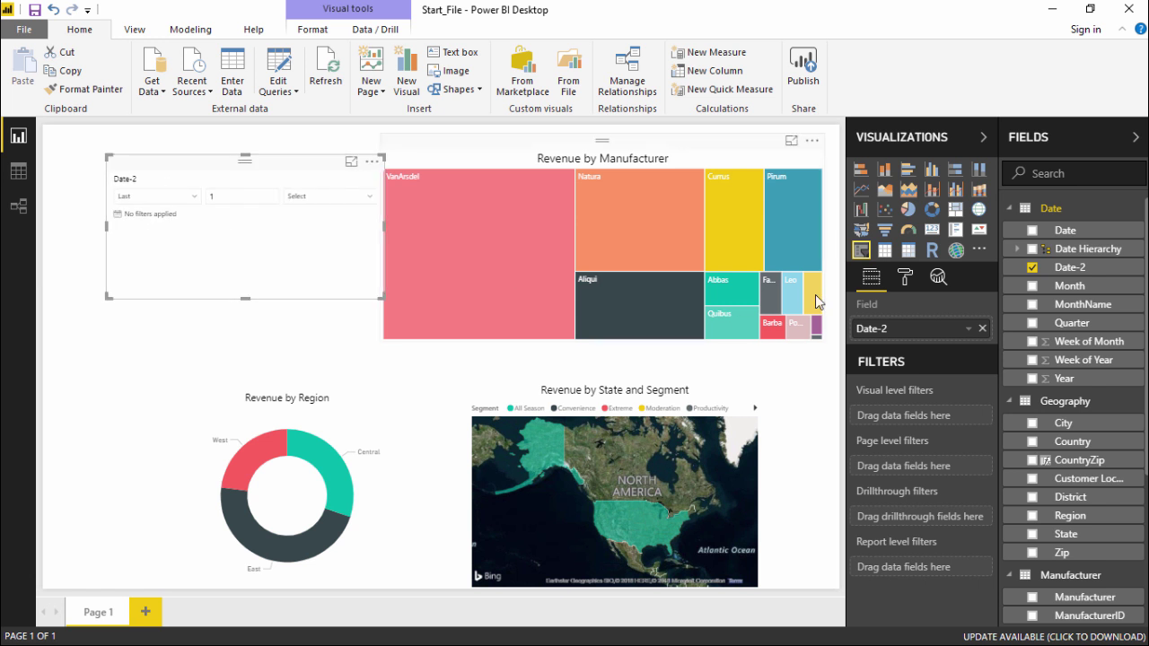
left_click(902, 278)
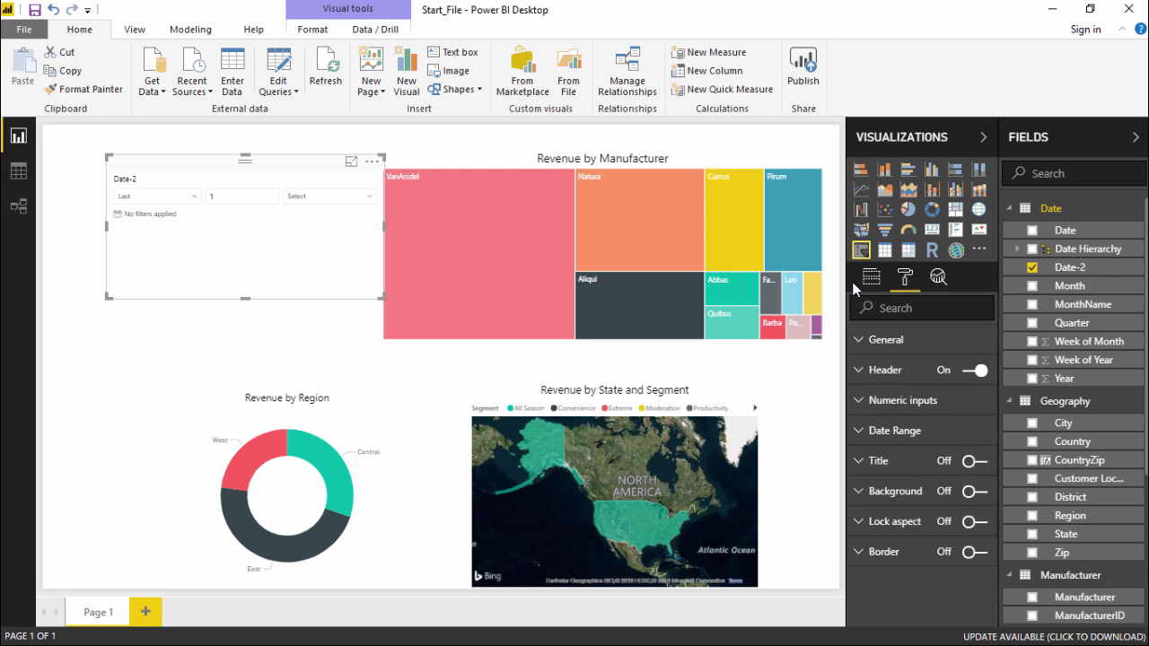
- Set the Numeric inputs text size to 13 and move the slicer to the left edge, lower down
left_click(925, 405)
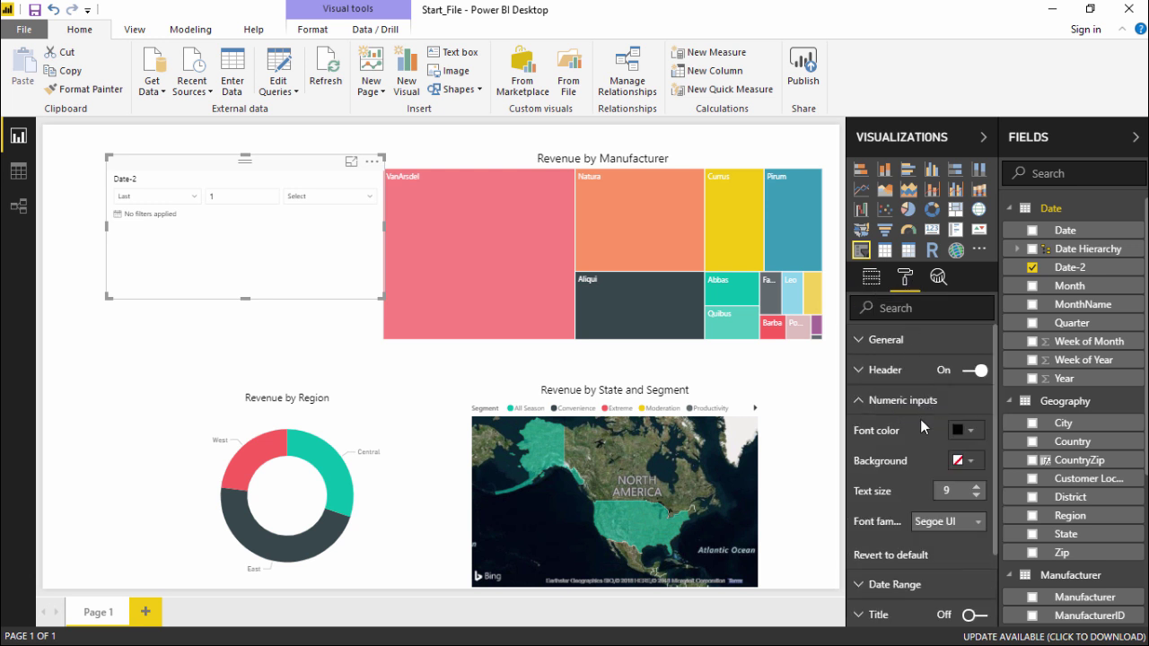
left_click(977, 487)
left_click(977, 486)
left_click(977, 486)
left_click(978, 498)
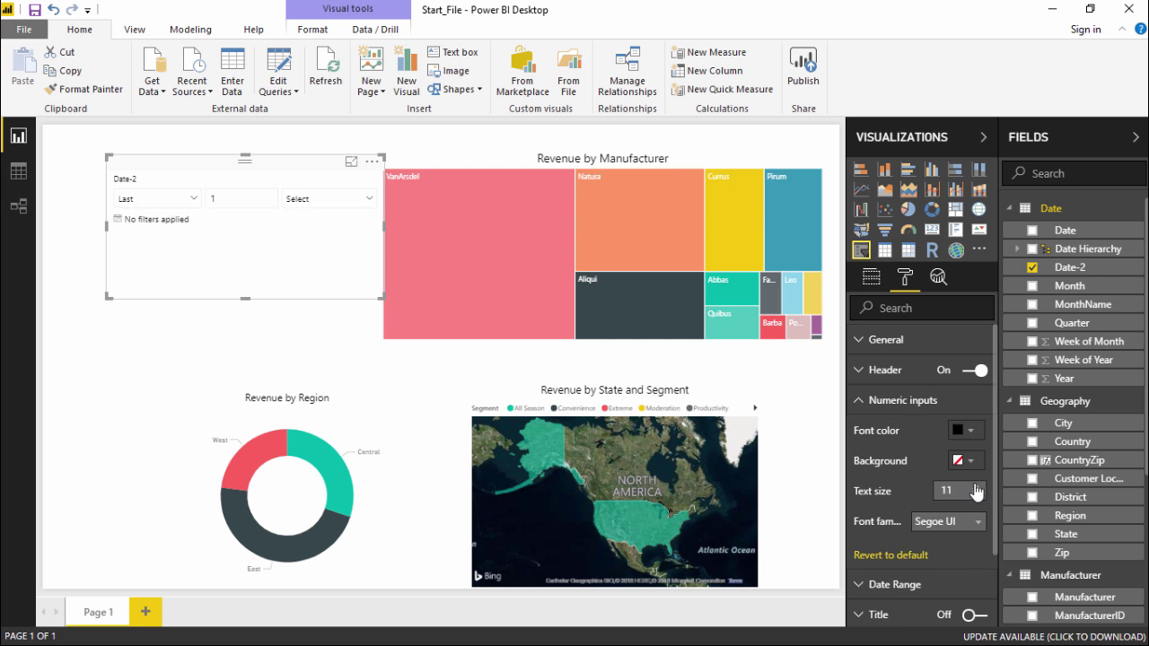
left_click(976, 487)
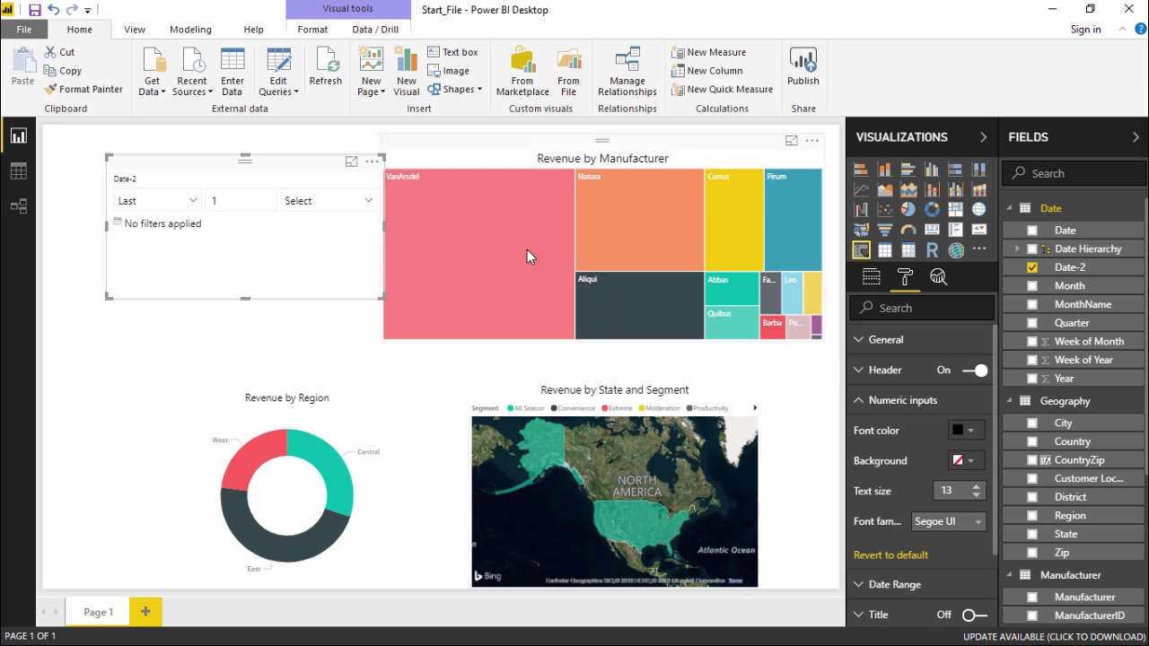
left_click_drag(283, 191, 224, 221)
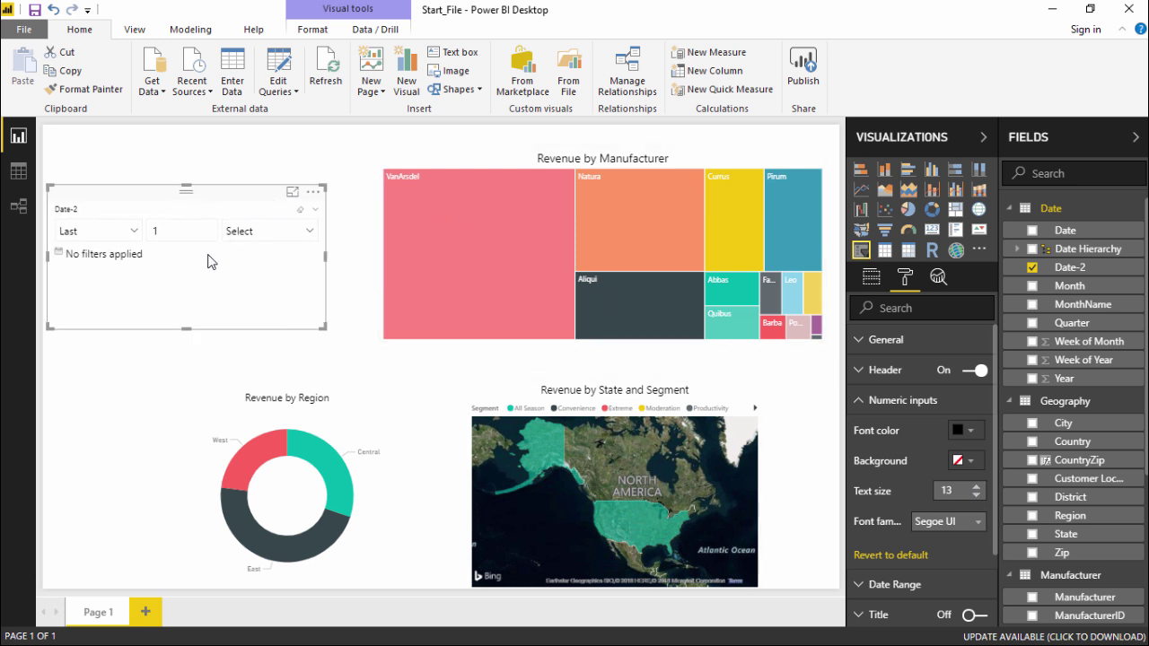
- Set the relative date filter to Last 3 Years
double_click(169, 231)
type("3")
left_click(307, 235)
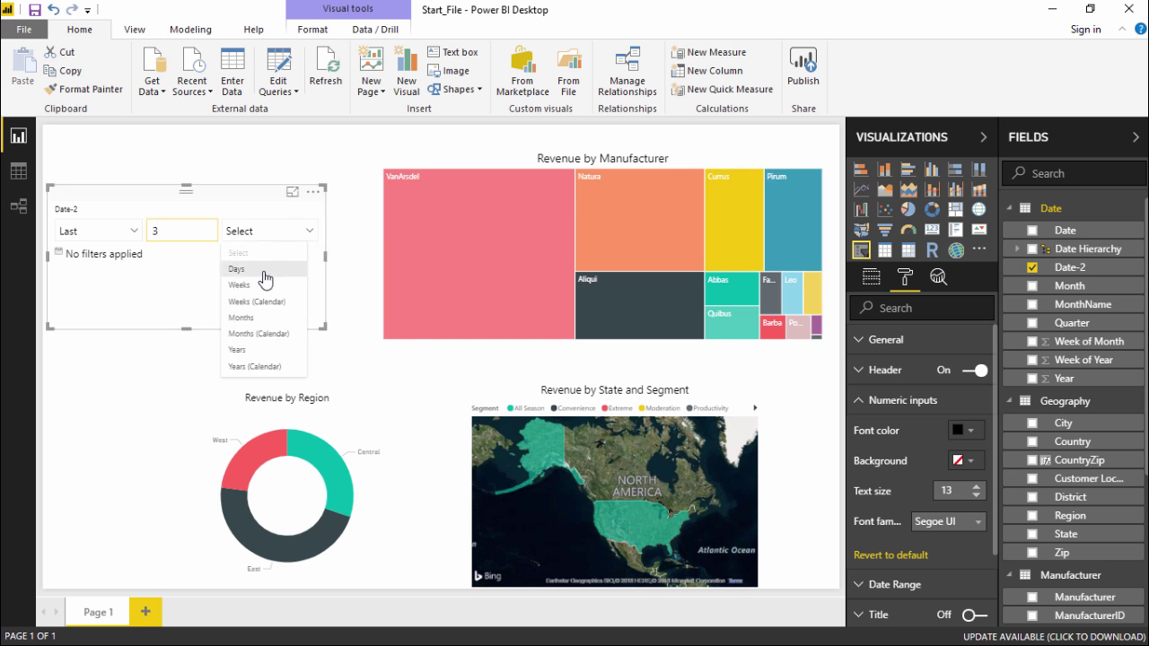
left_click(260, 350)
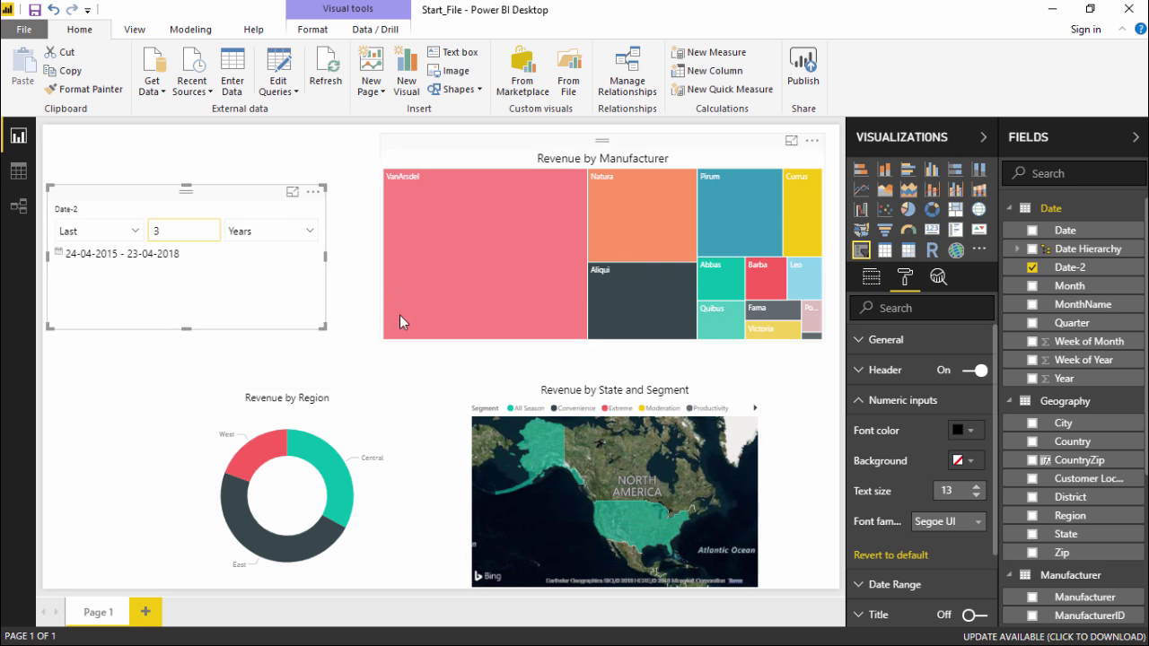
left_click(308, 236)
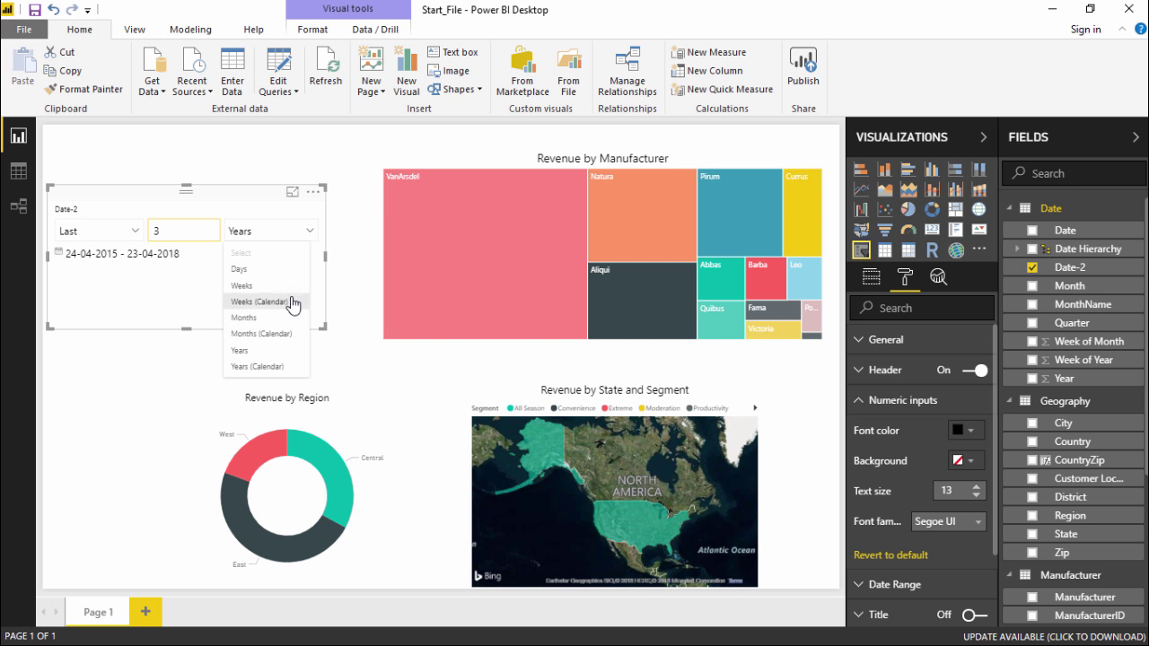
left_click(164, 296)
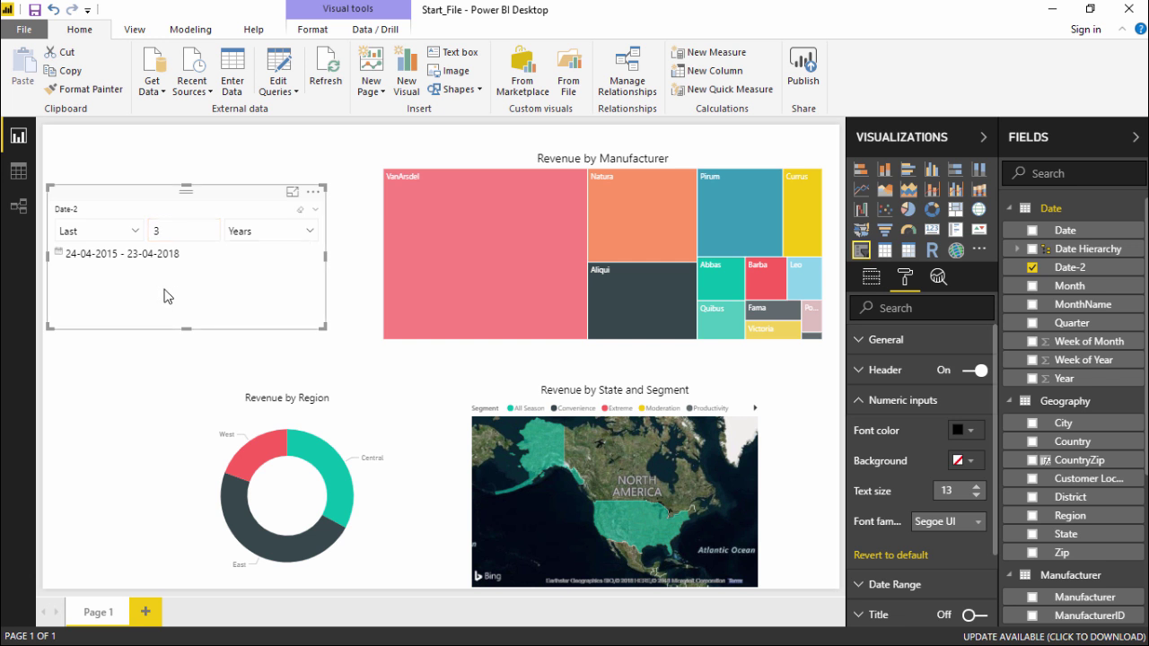
left_click(310, 235)
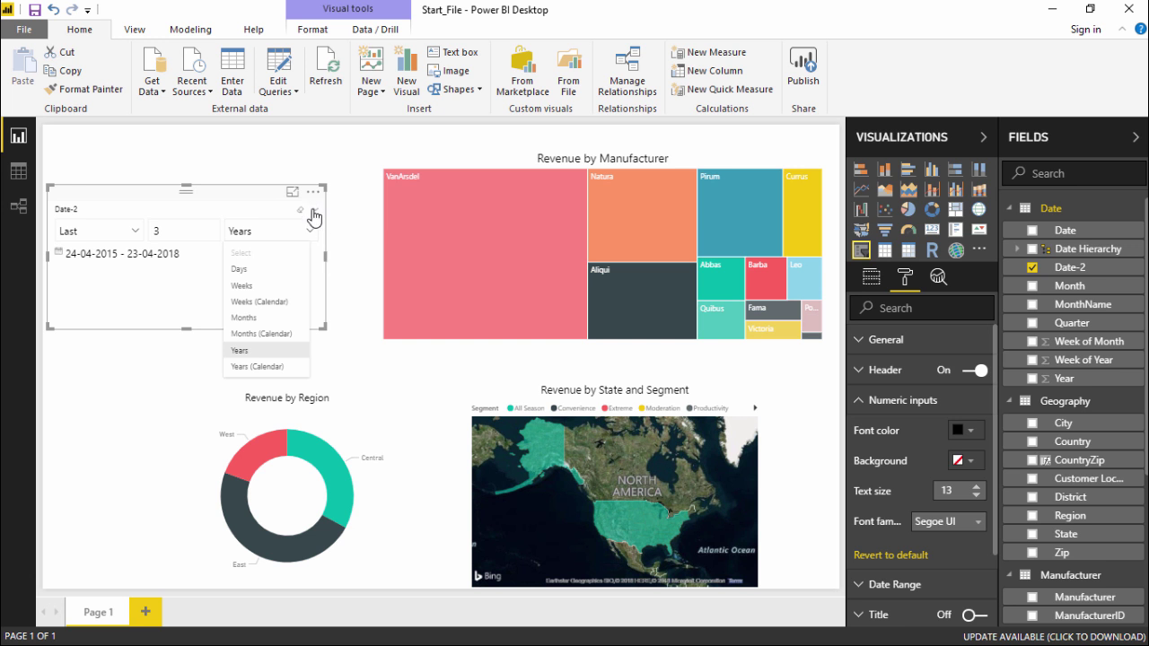
- Change the Date-2 slicer type from List to Dropdown and shrink it to a small box
left_click(313, 218)
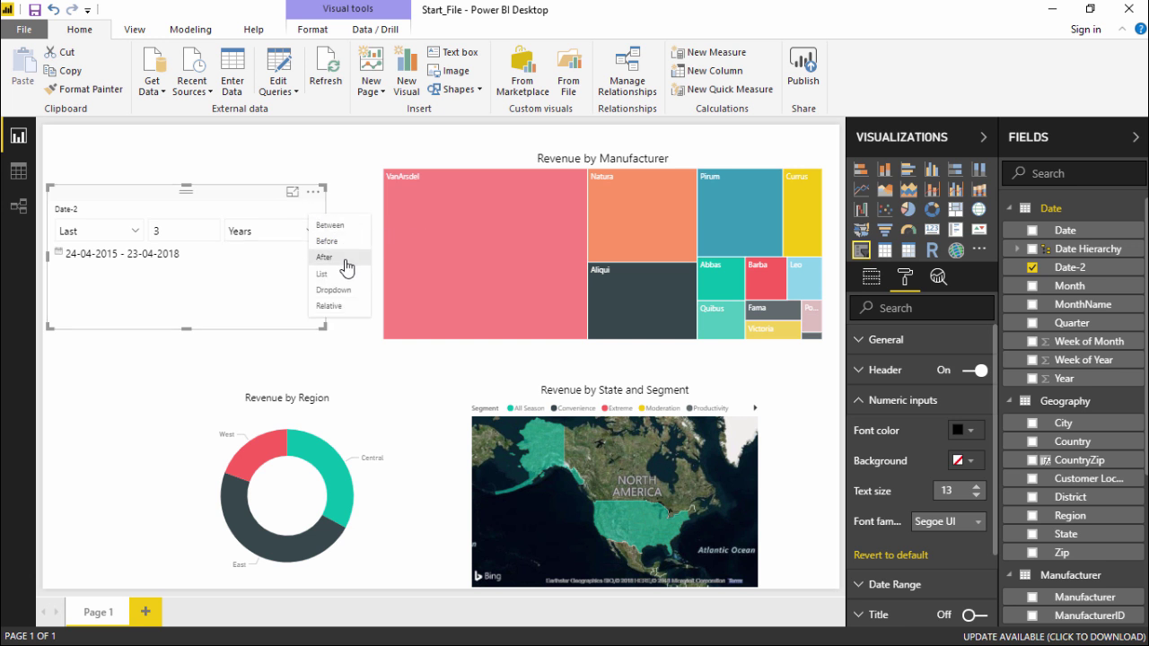
left_click(339, 276)
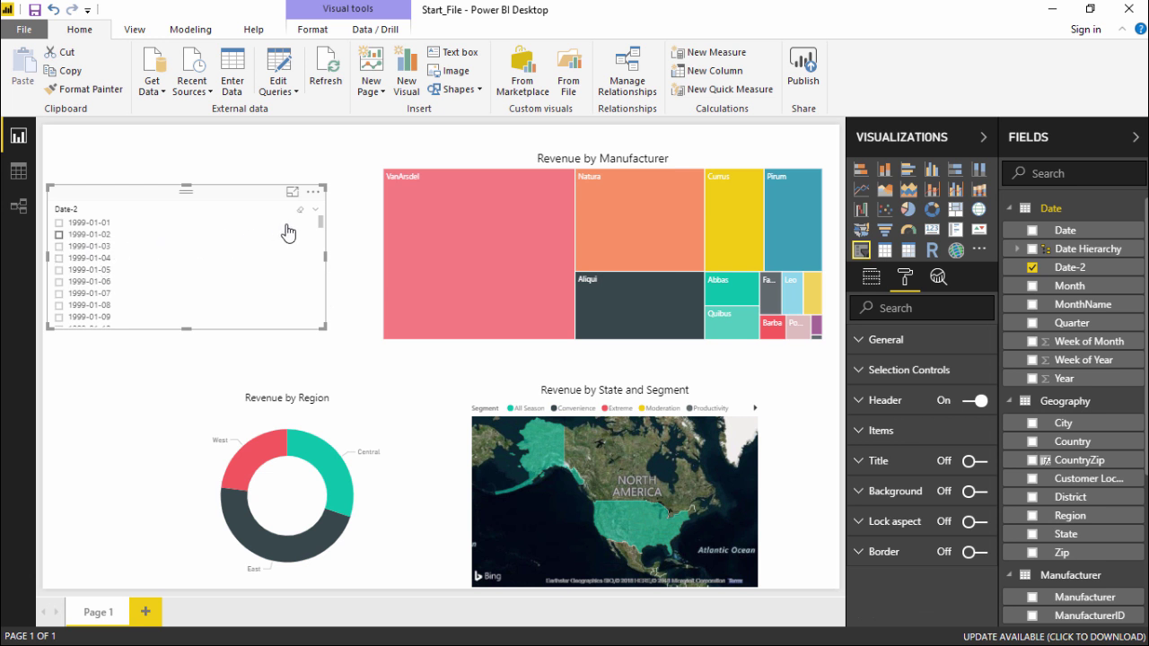
left_click(314, 216)
left_click(332, 290)
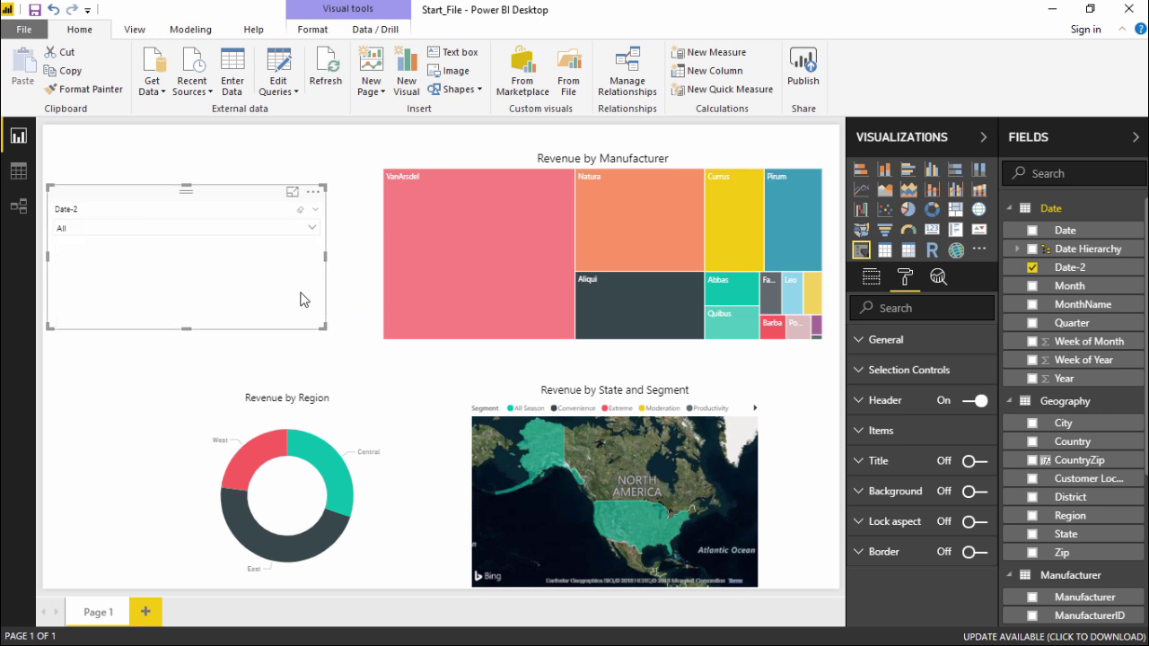
left_click_drag(319, 325, 222, 250)
left_click(221, 249)
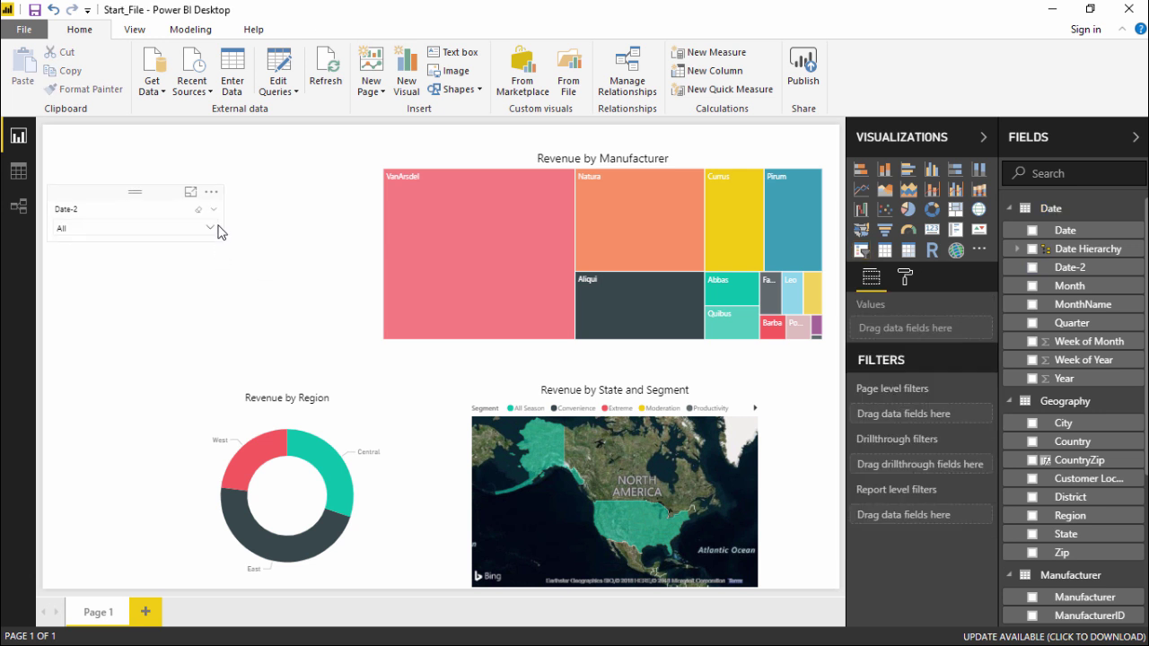
- Scroll through the Date-2 dropdown's dates, then move the slicer up and right
left_click(220, 232)
scroll(74, 304, "down", 2)
scroll(74, 304, "down", 15)
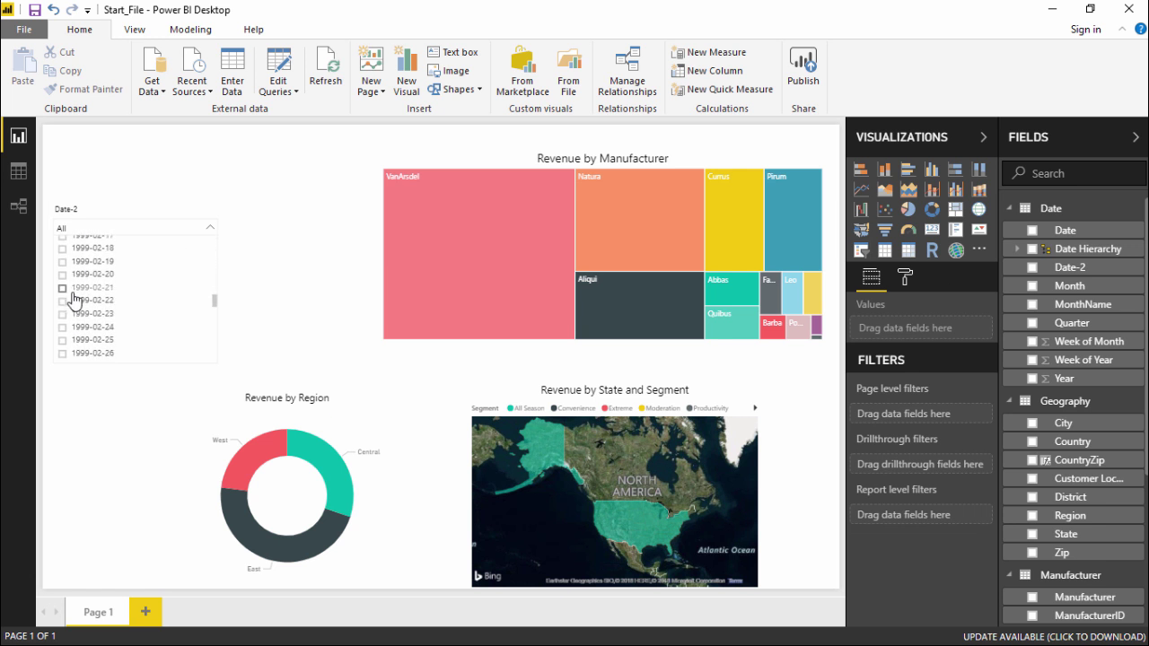
scroll(75, 303, "down", 15)
scroll(75, 303, "down", 2)
scroll(100, 304, "up", 10)
left_click(211, 229)
left_click_drag(116, 199, 201, 191)
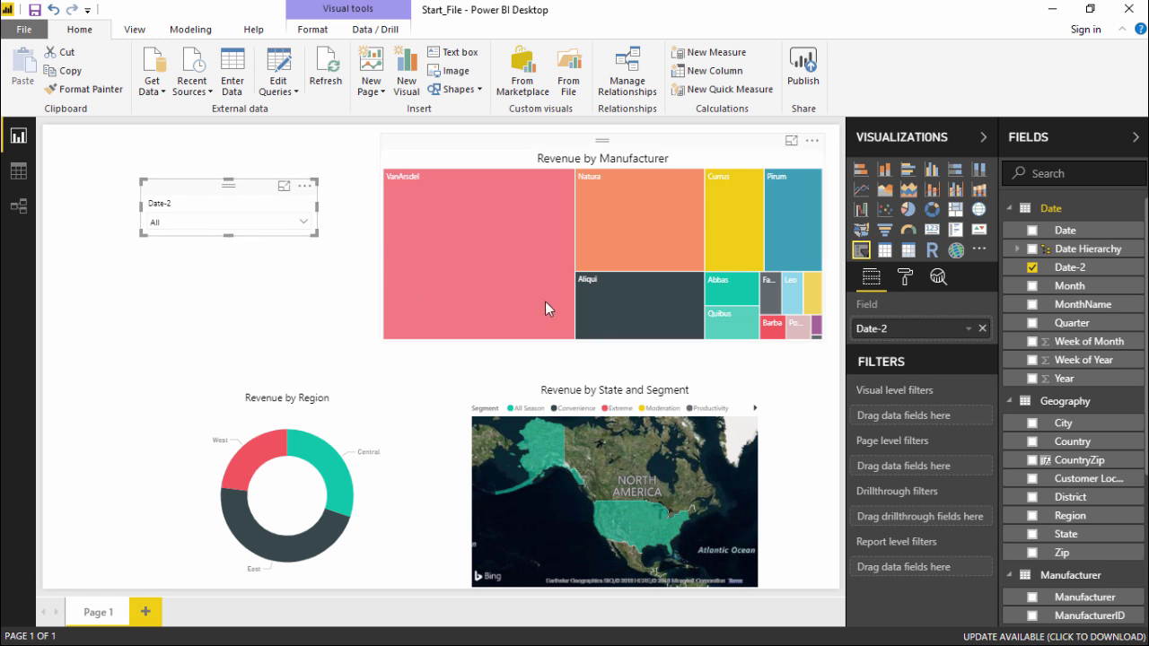
- Add a second, smaller slicer below the Date-2 dropdown and fill it with the Year field
left_click(207, 346)
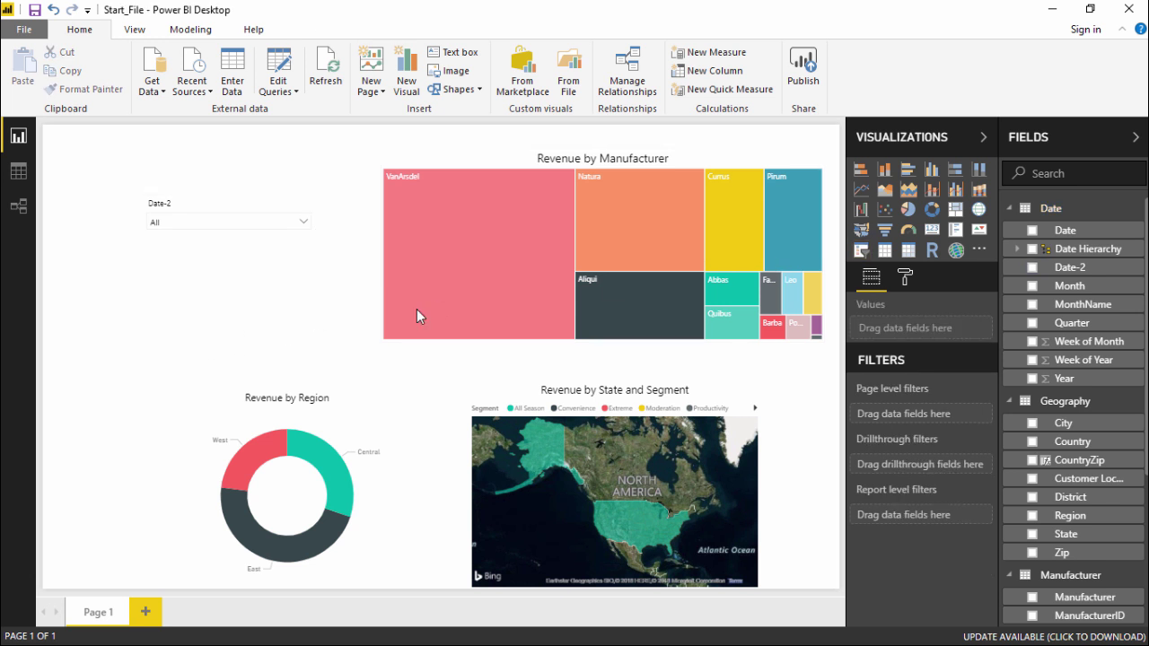
left_click(861, 251)
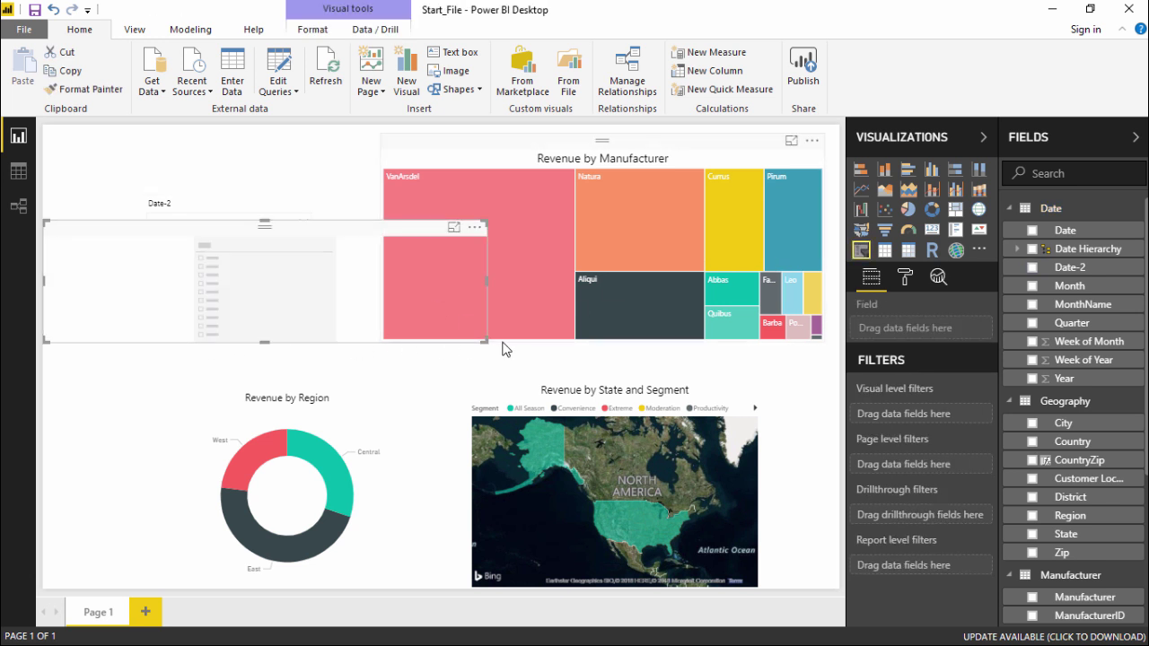
left_click_drag(482, 341, 328, 362)
left_click_drag(237, 238, 258, 285)
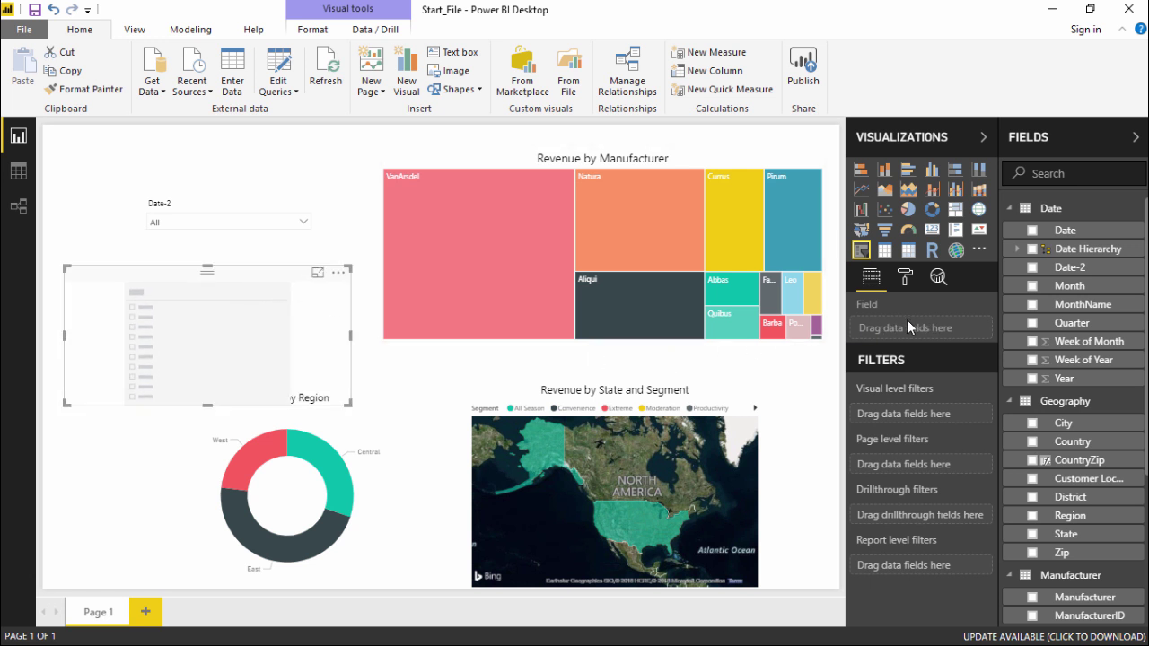
left_click_drag(1063, 378, 269, 334)
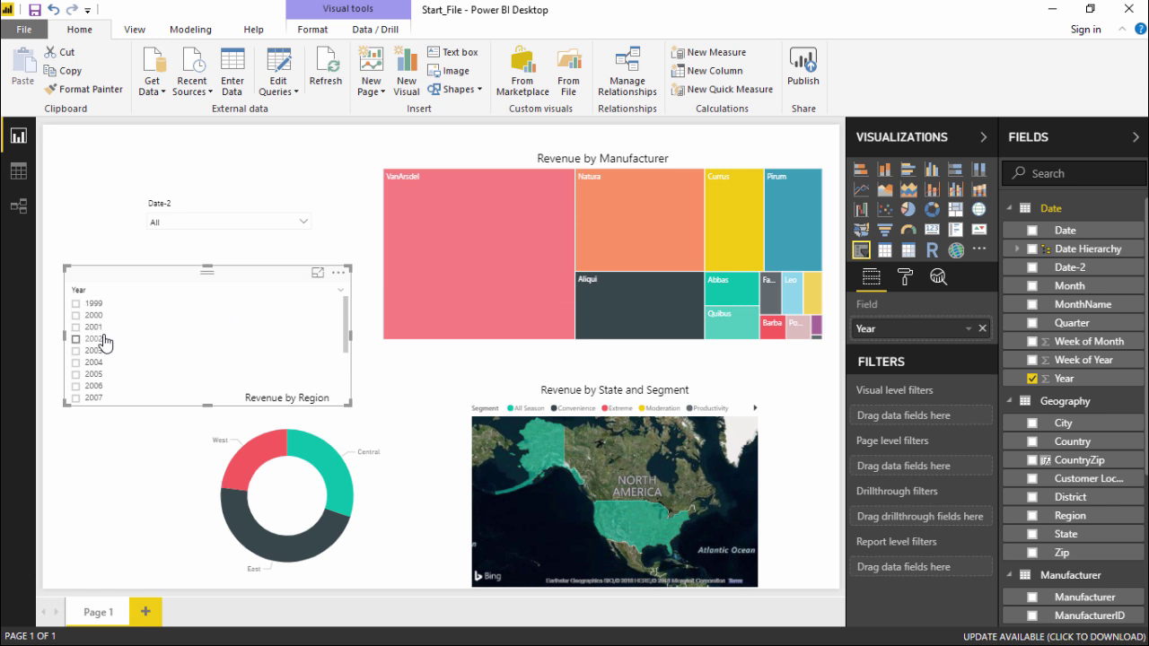
- Tick 2004 in the Year slicer and shrink it to show only two years
scroll(99, 346, "down", 2)
left_click(93, 383)
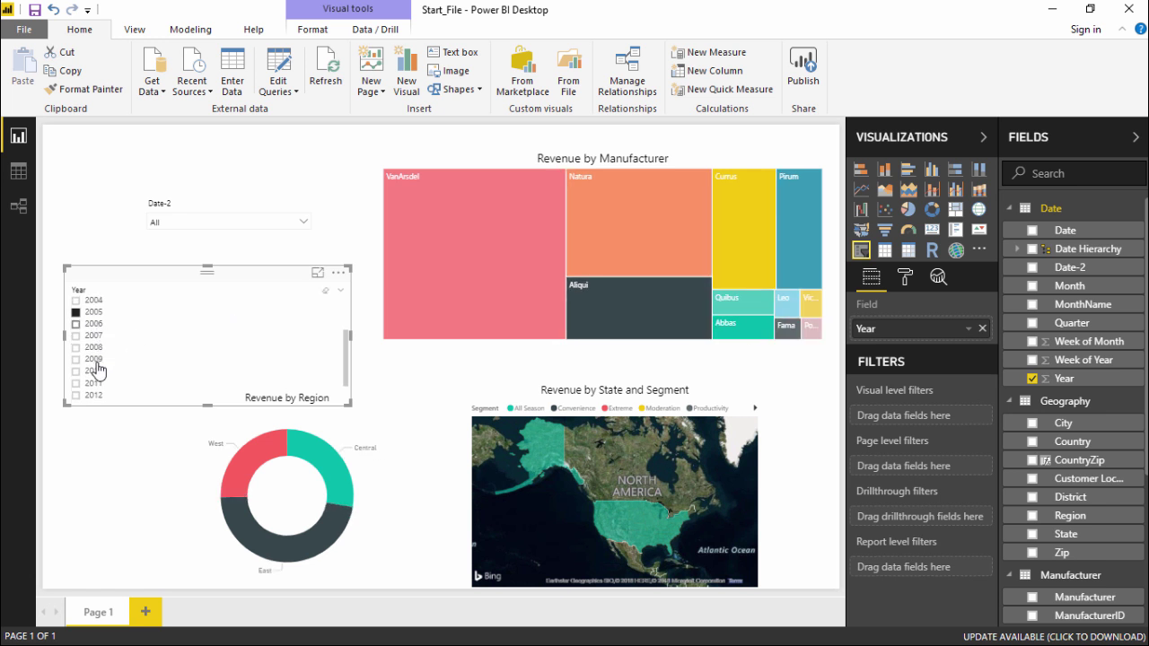
left_click(95, 312)
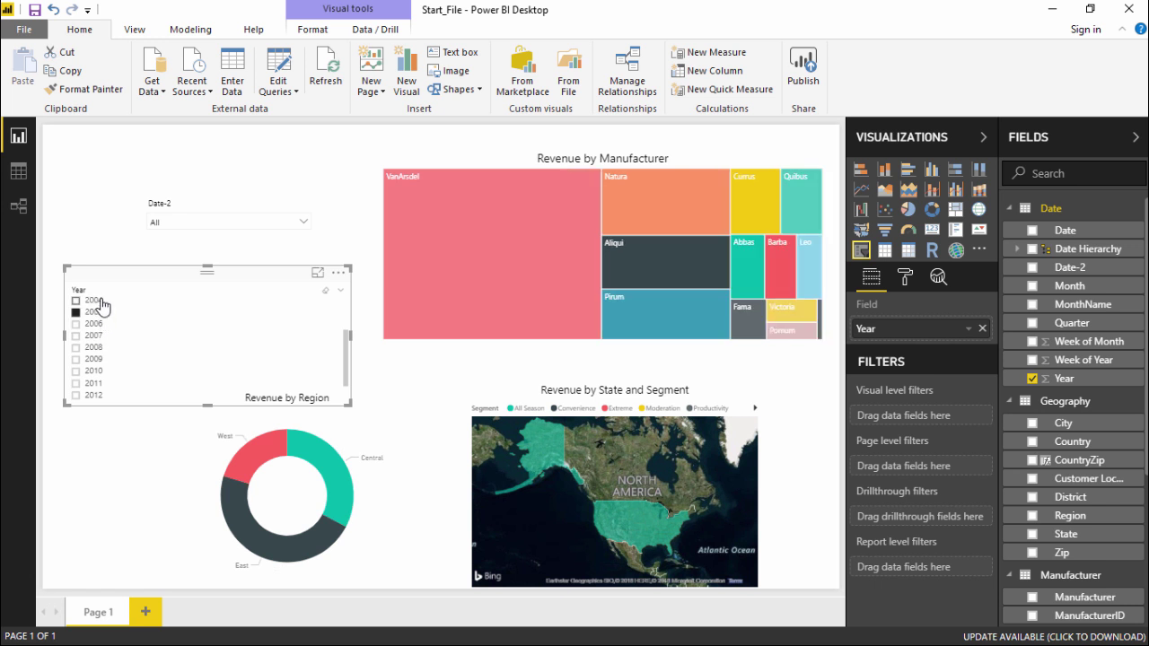
left_click(99, 301)
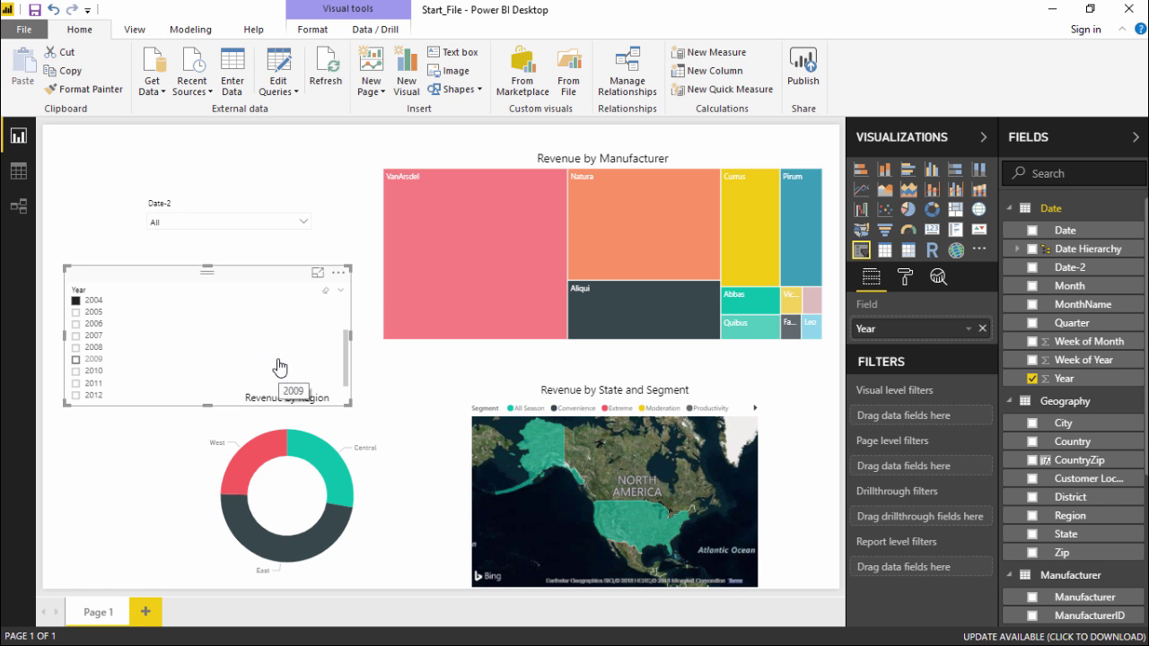
left_click_drag(350, 405, 350, 320)
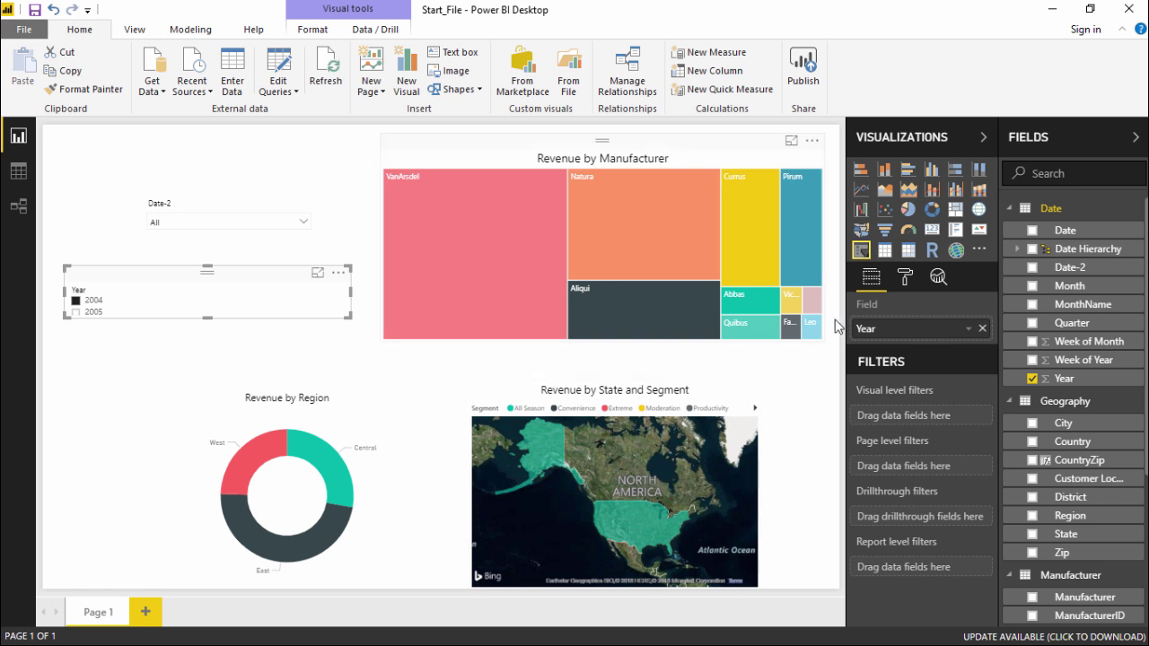
- Set the Year slicer's General orientation to Horizontal, showing years as a tile strip
left_click(896, 285)
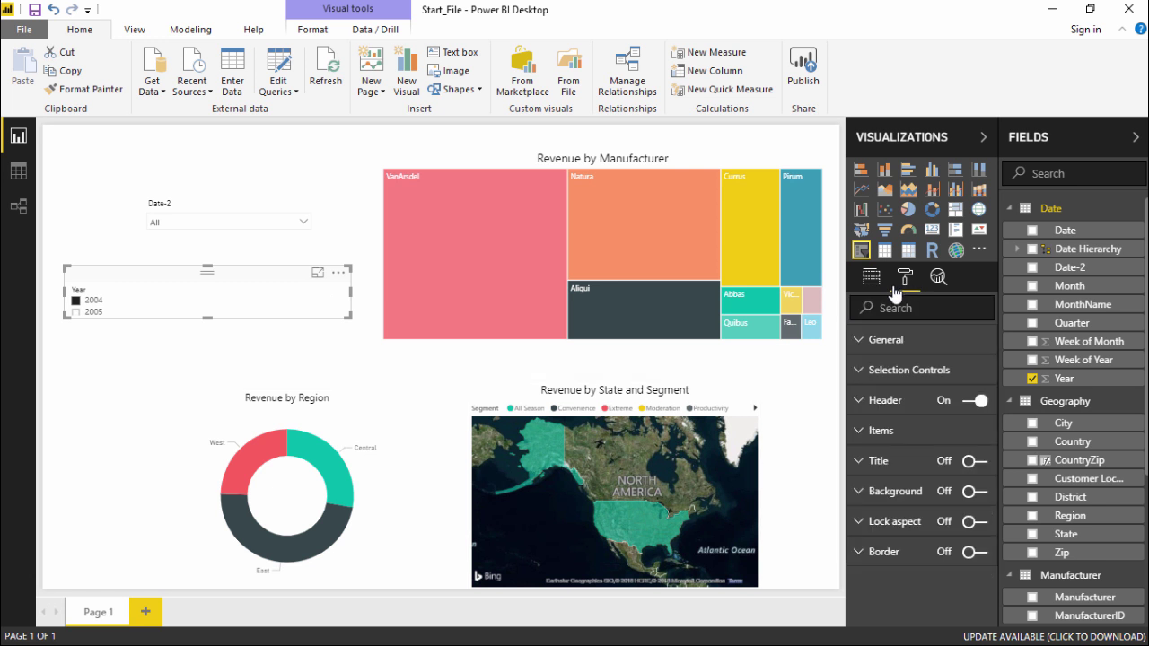
left_click(867, 340)
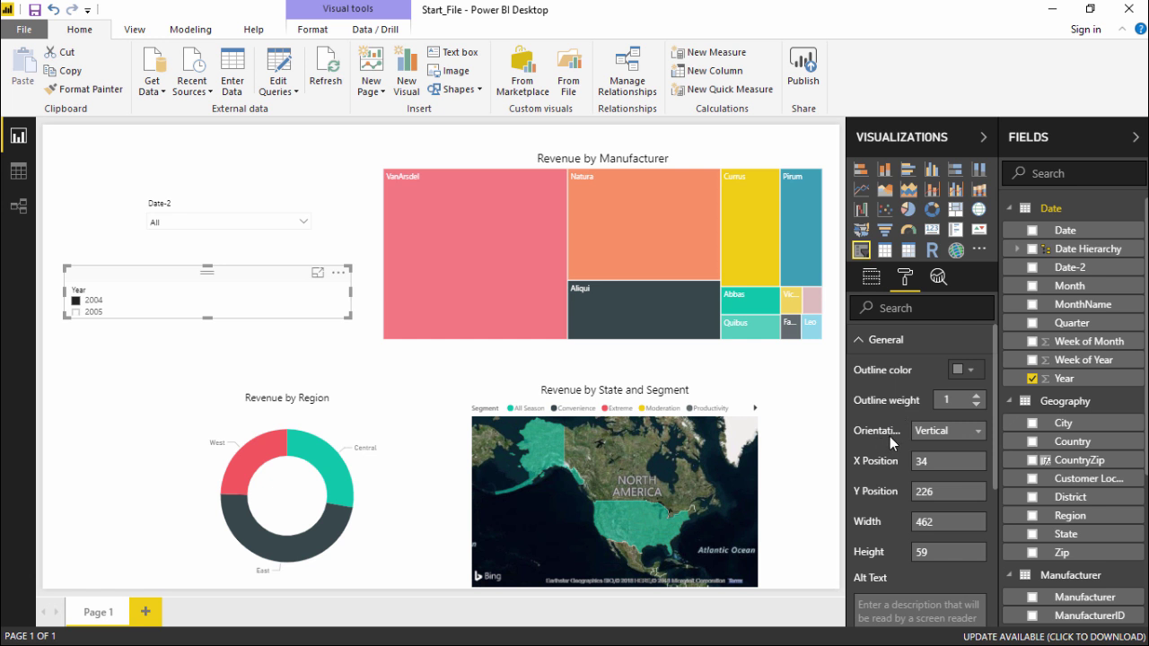
left_click(975, 432)
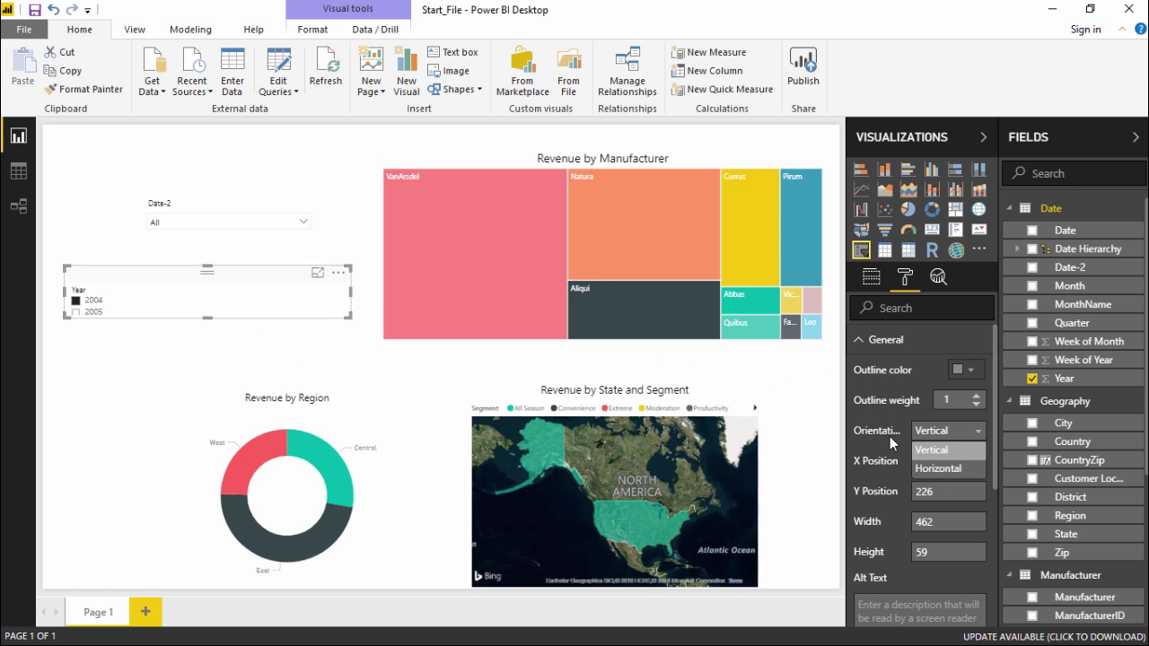
left_click(934, 470)
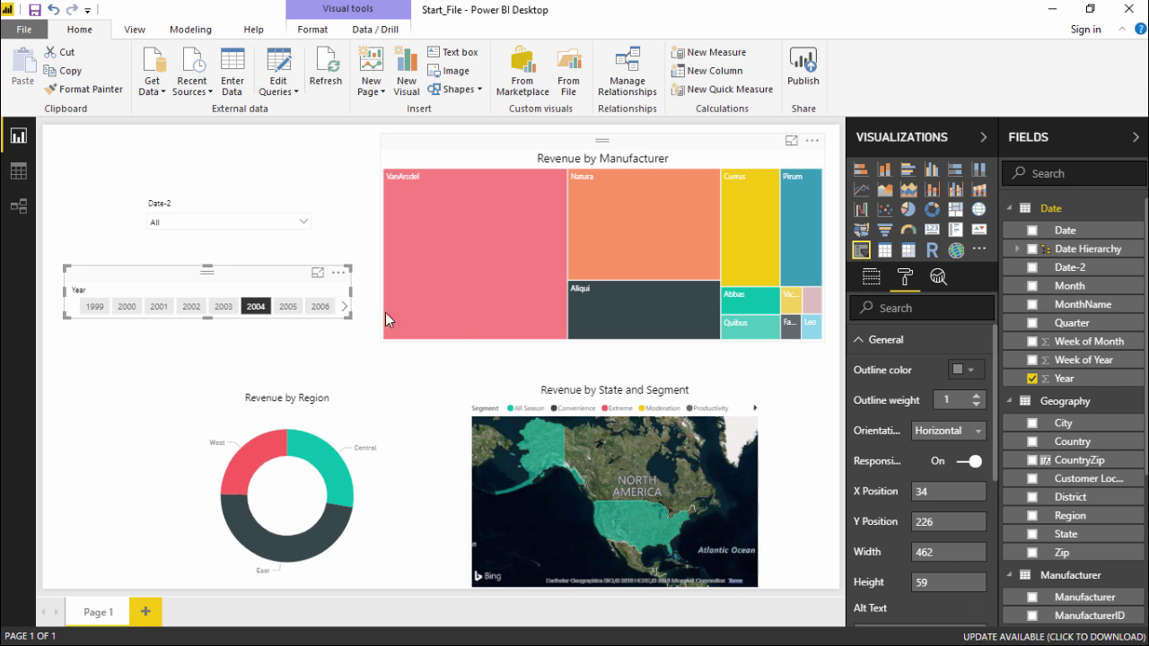
- Move the Year slicer down-left and try filtering by 2000, 2003, then 2000 plus 2005
left_click_drag(252, 275, 247, 292)
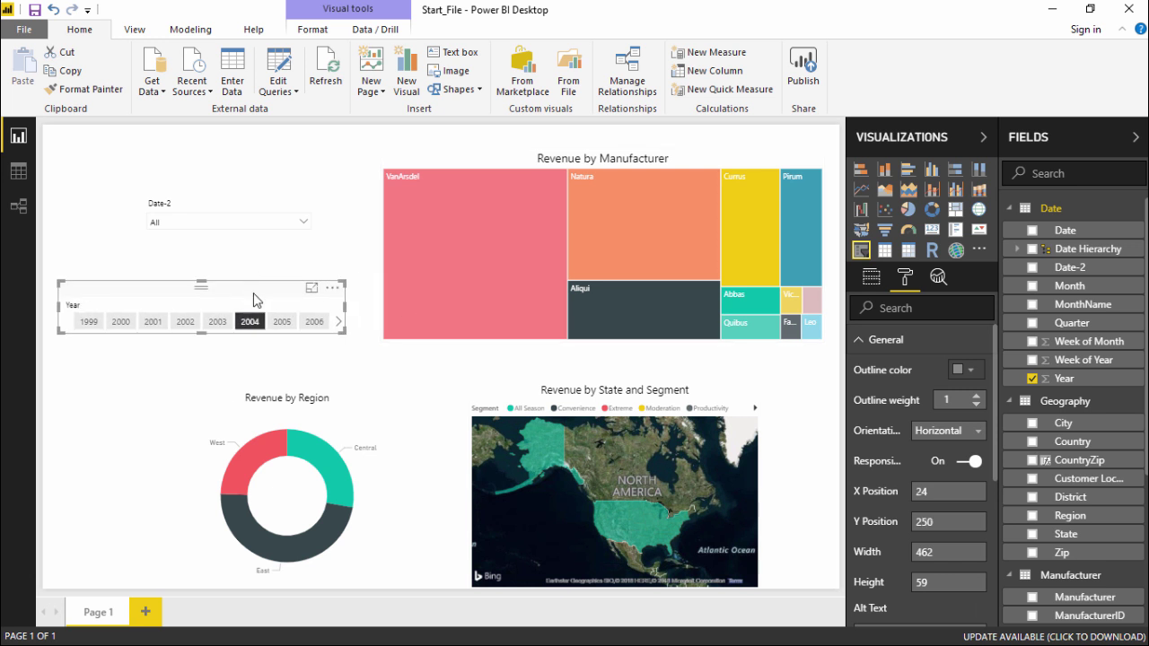
left_click(122, 325)
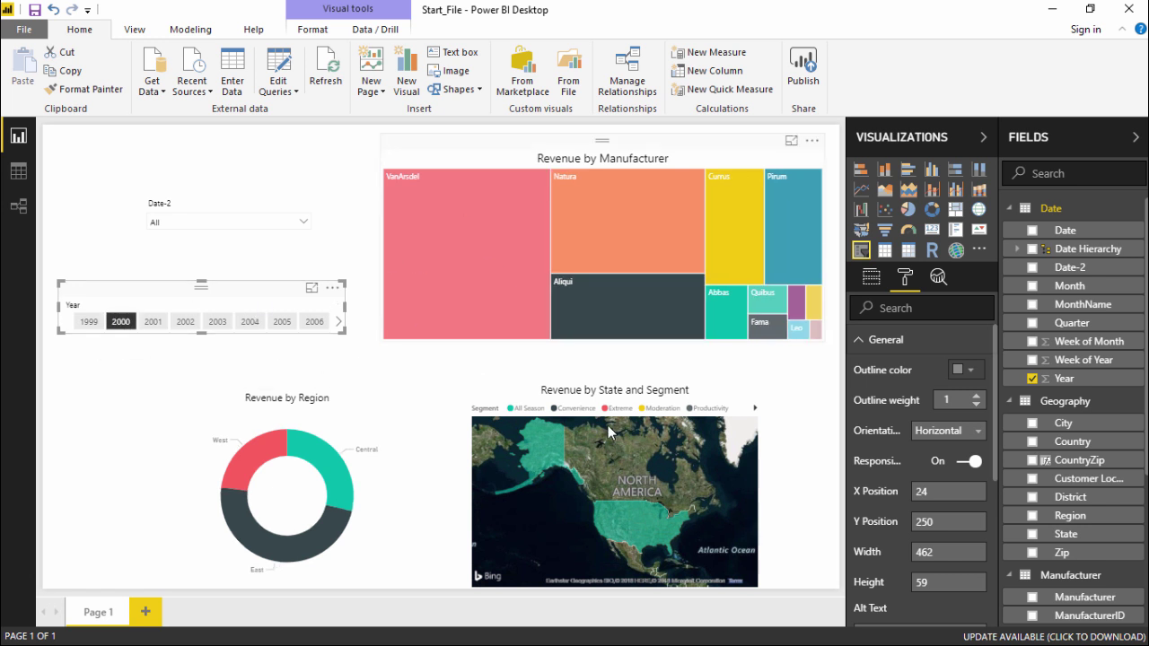
left_click(216, 322)
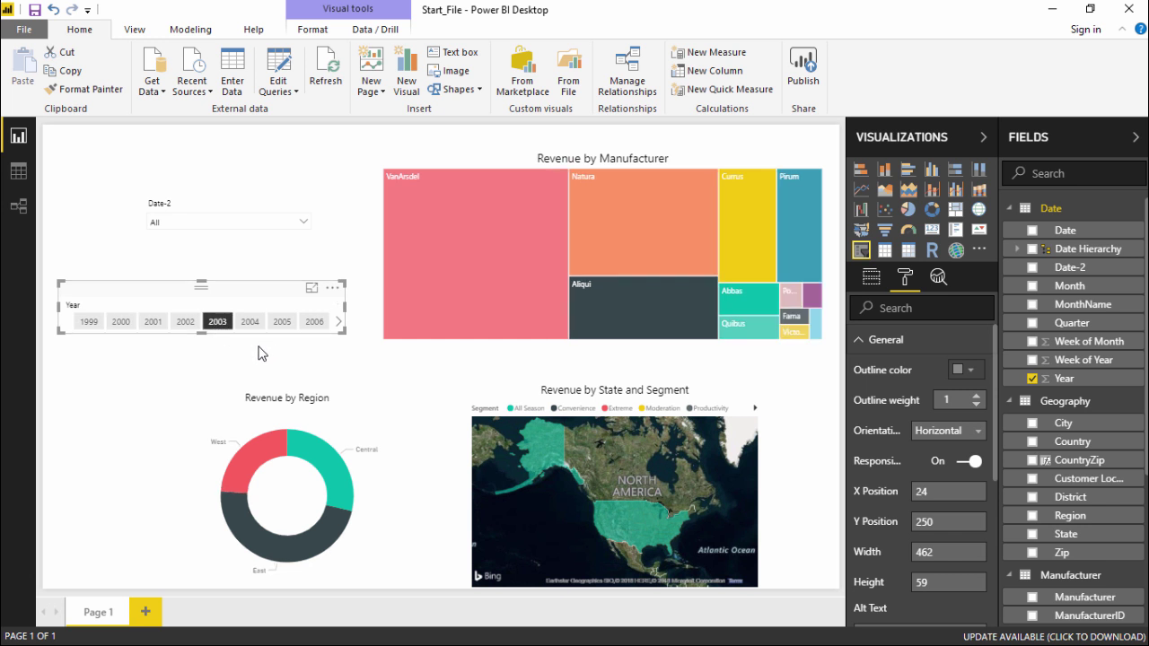
left_click(122, 323, "ctrl")
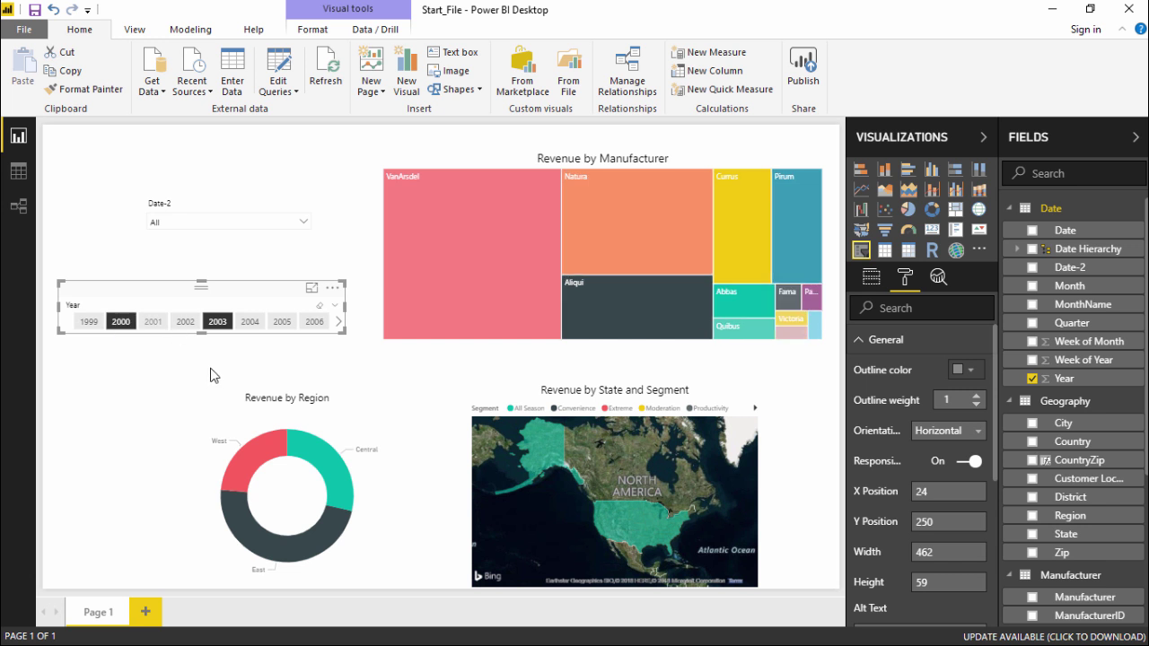
left_click(288, 322, "ctrl")
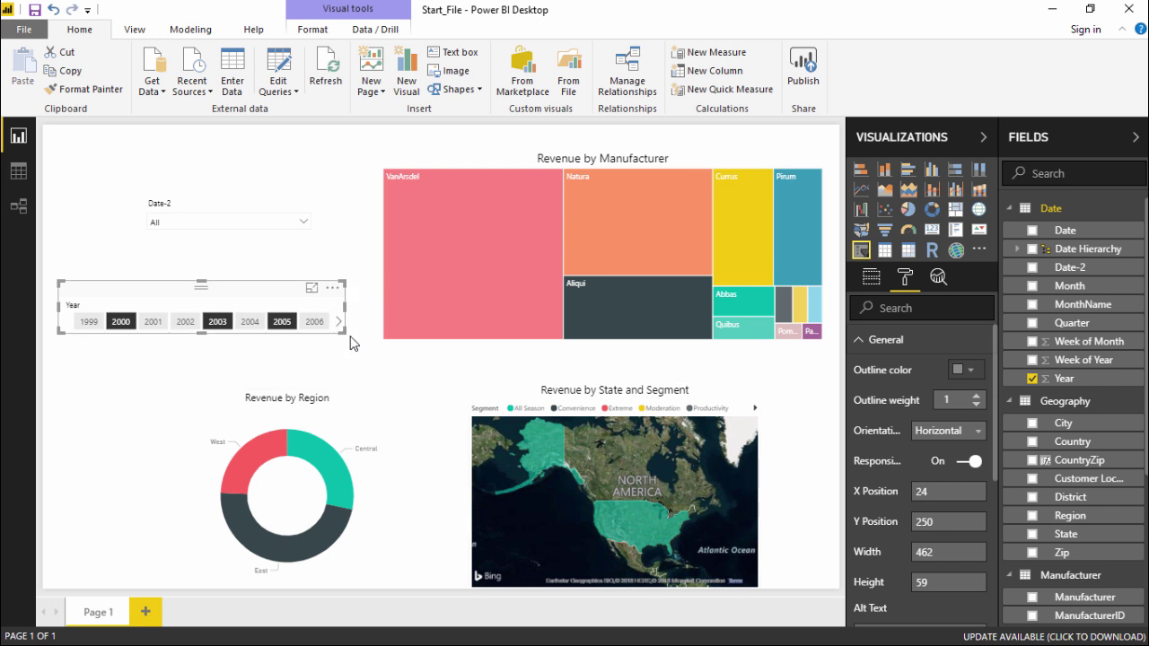
- Enlarge the Year slicer, test years 2002, 2001, 2000, 2003, 2006, 2007, finishing on 2004
left_click_drag(349, 336, 386, 349)
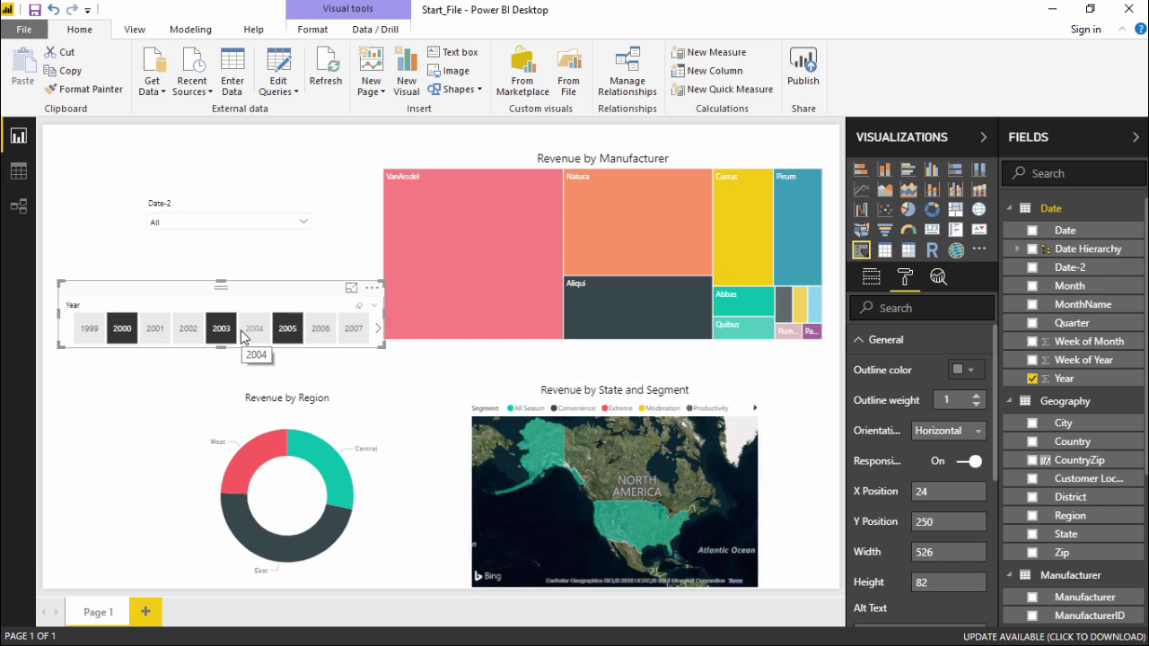
left_click(184, 329)
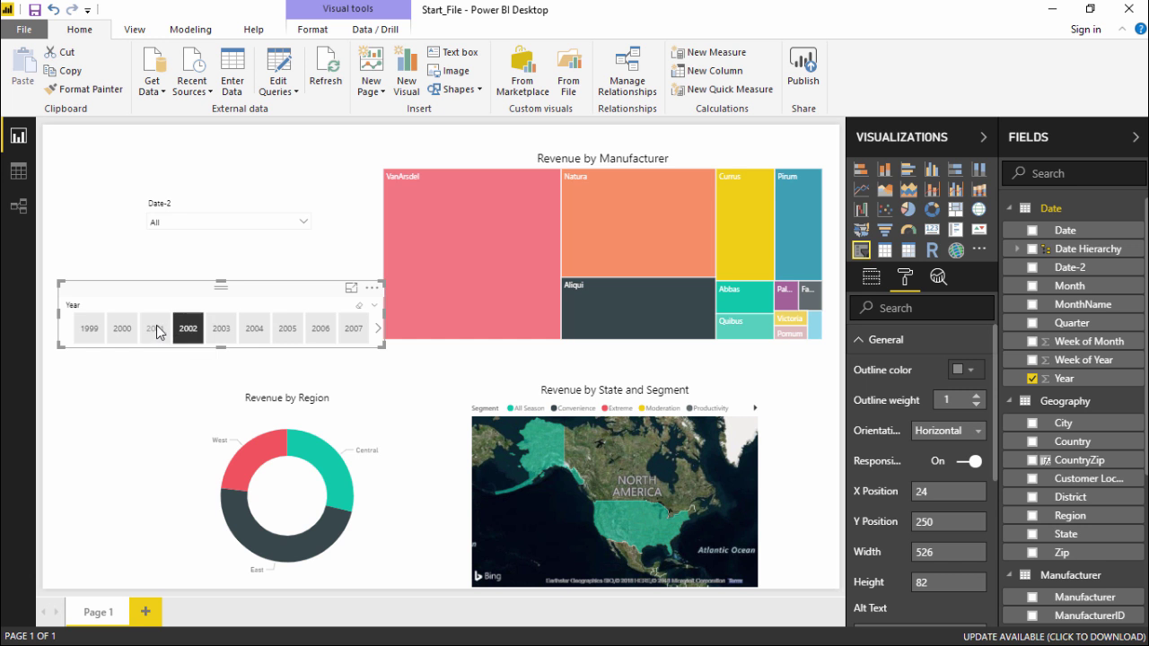
left_click(156, 330)
left_click(123, 329)
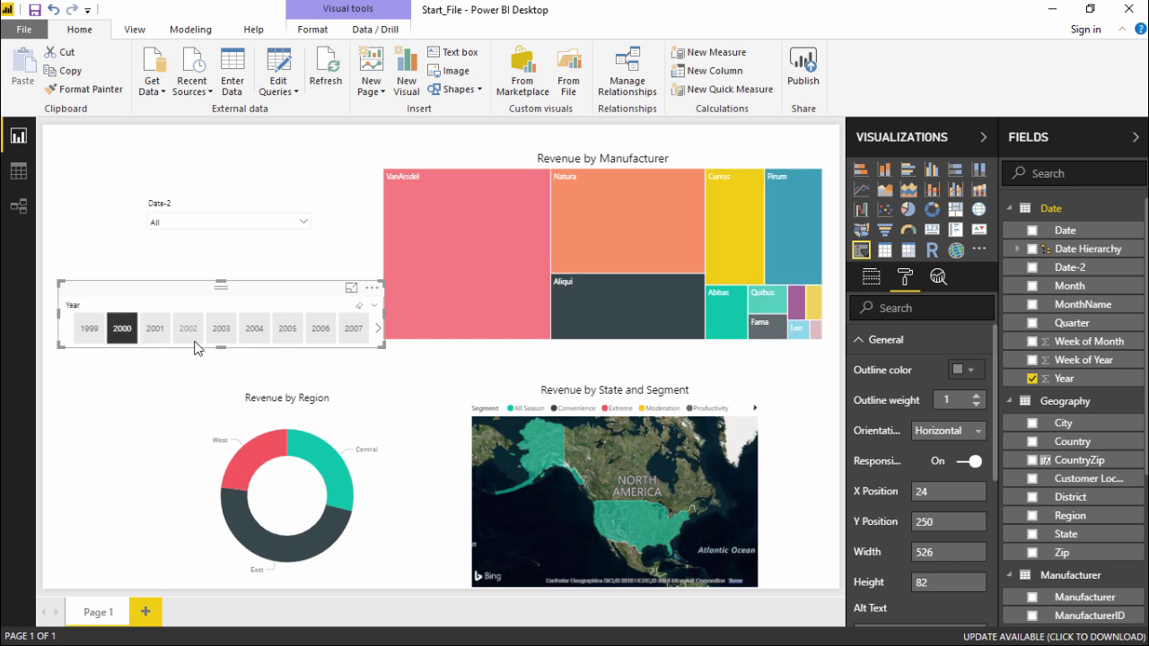
left_click(221, 329)
left_click(265, 337)
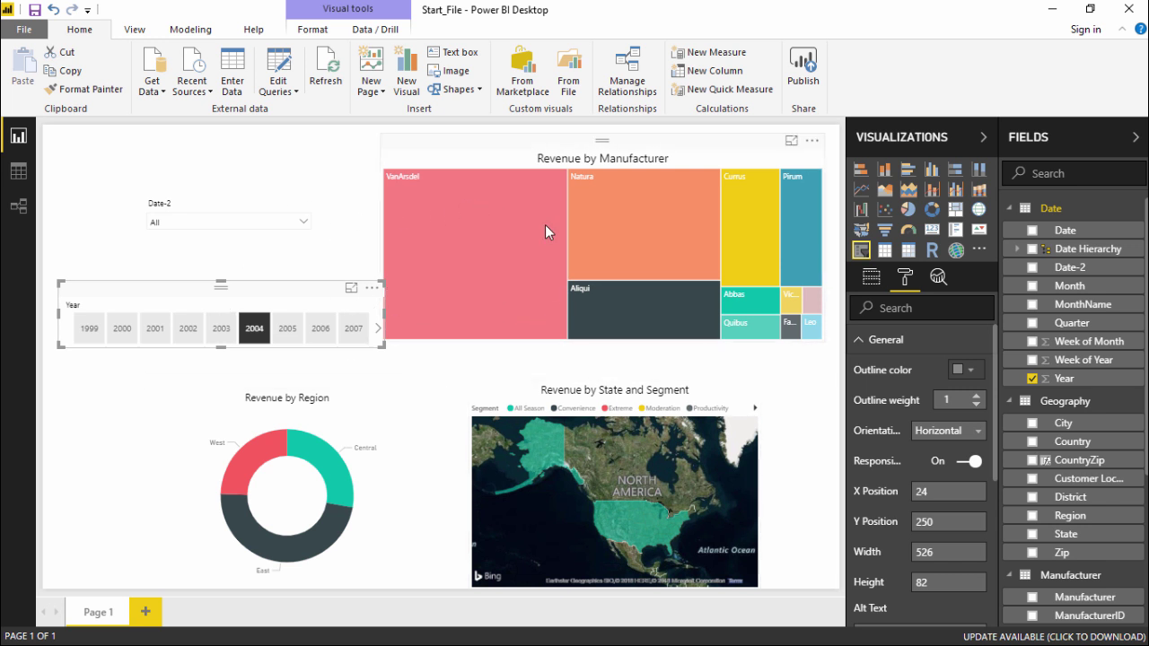
mouse_move(544, 228)
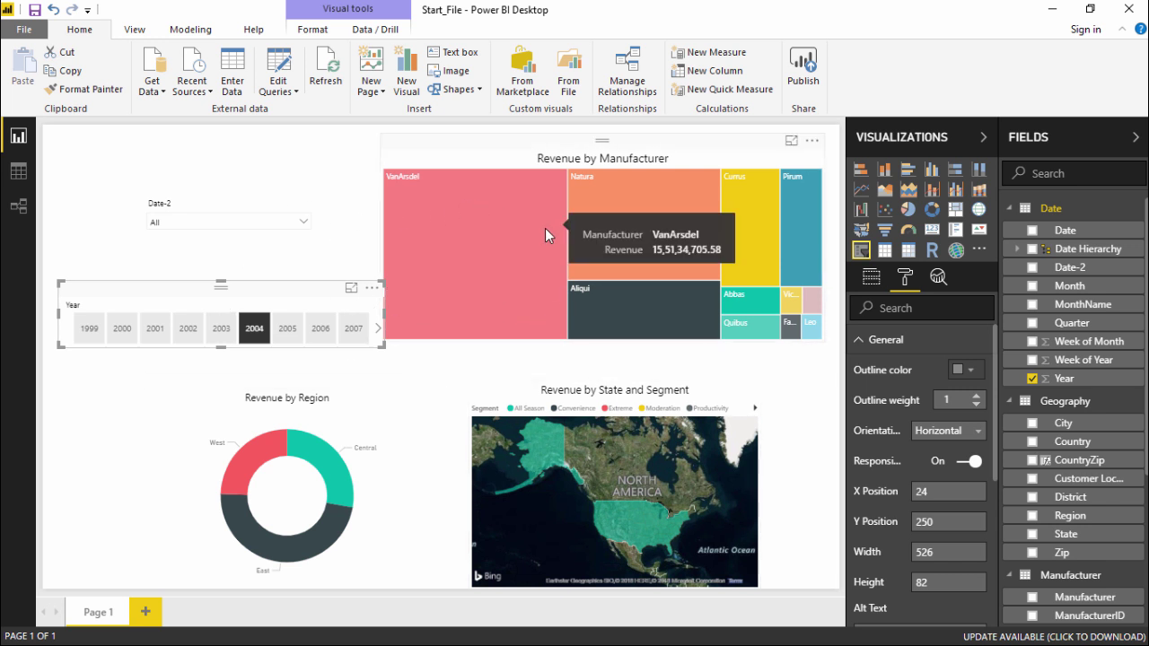
left_click(315, 334)
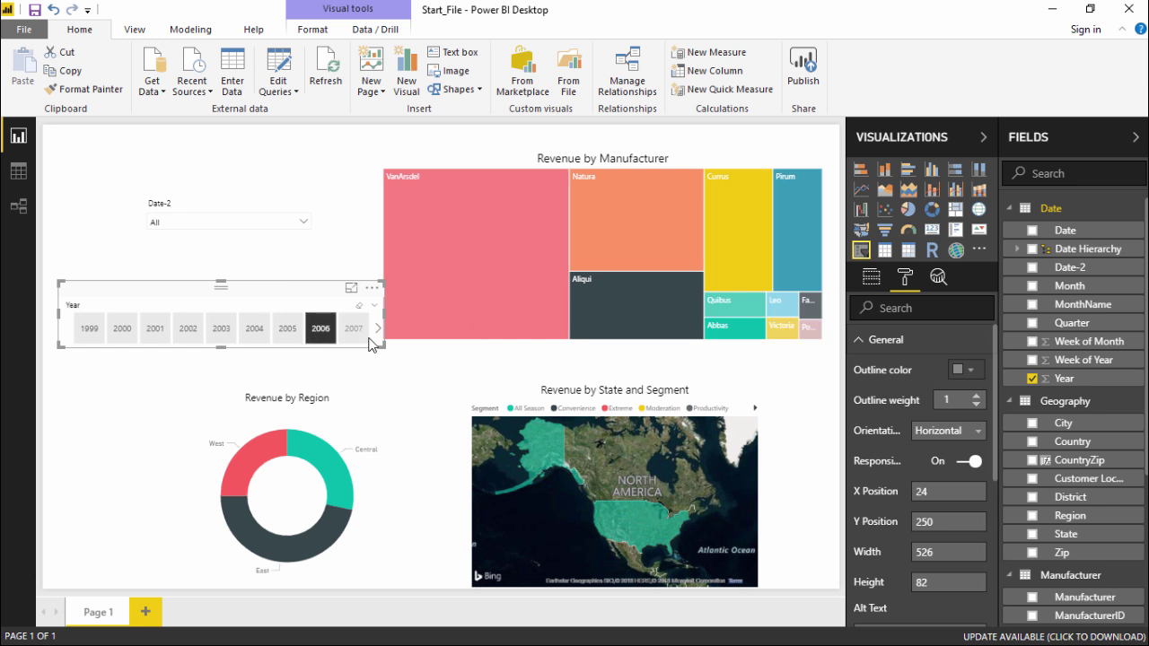
left_click(350, 328)
left_click(255, 330)
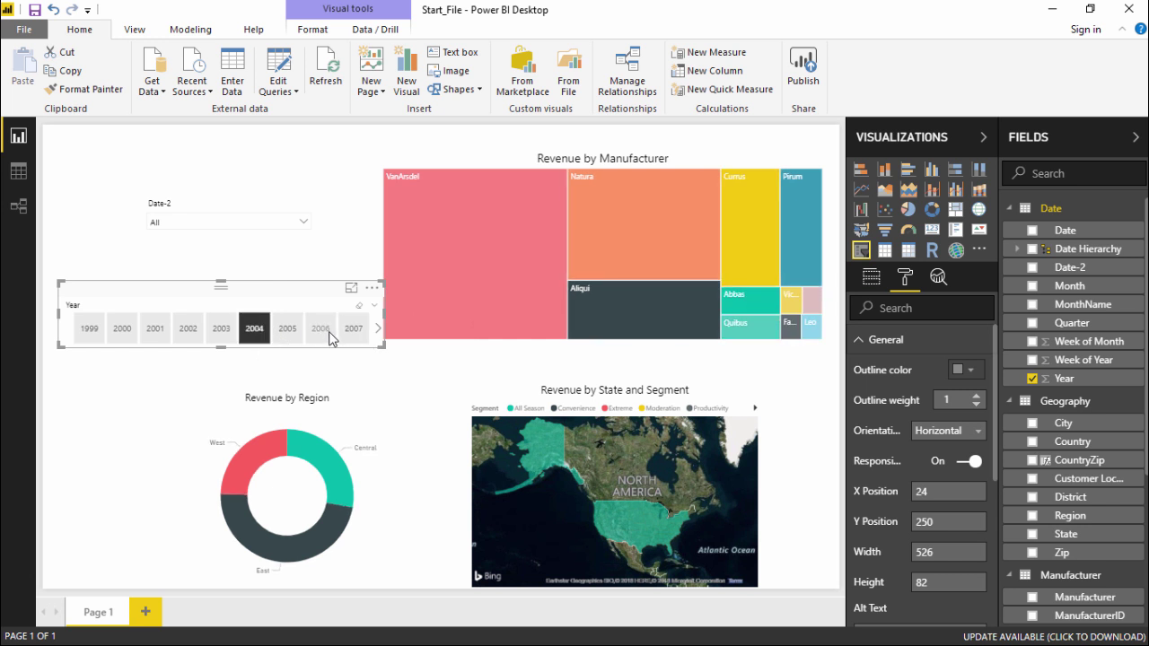